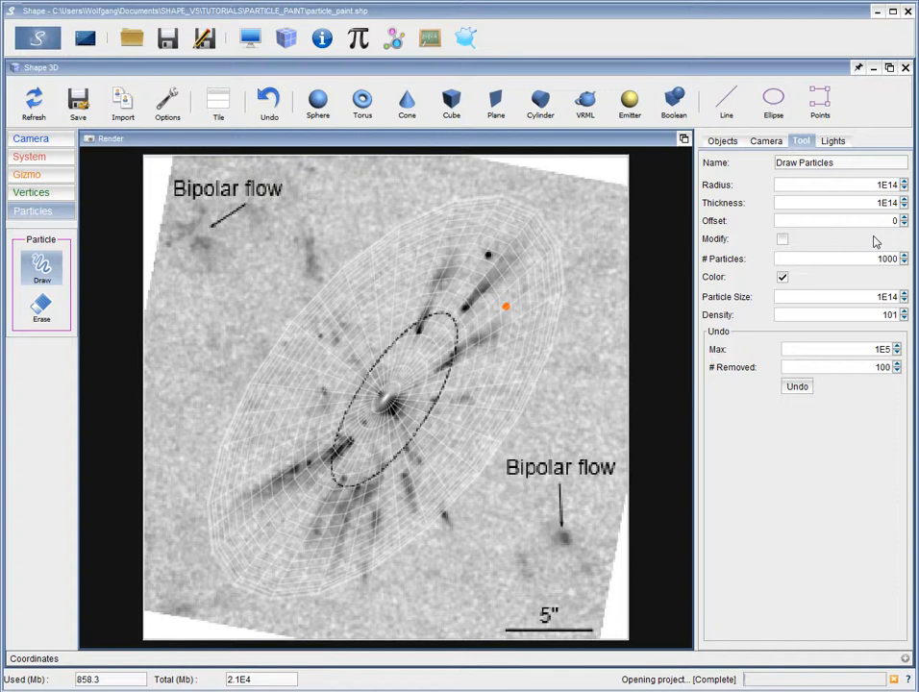
# Set the number of particles for the Draw Particles tool to 10
pyautogui.moveTo(504, 308)
pyautogui.mouseDown()
pyautogui.moveTo(478, 324)
pyautogui.moveTo(461, 302)
pyautogui.mouseUp()
pyautogui.click(892, 261)
pyautogui.press('BackSpace')
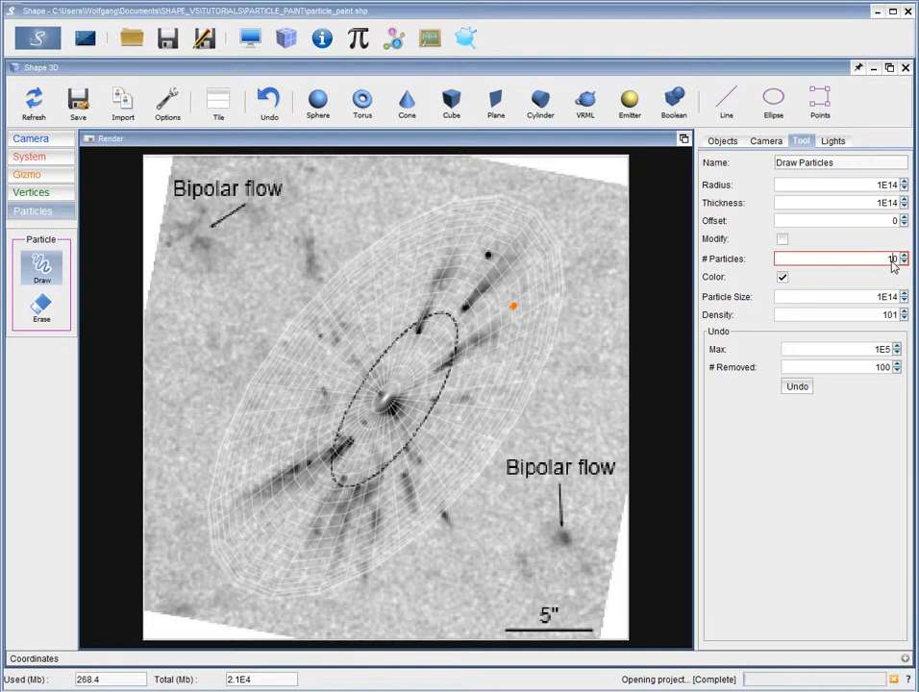
pyautogui.press('Return')
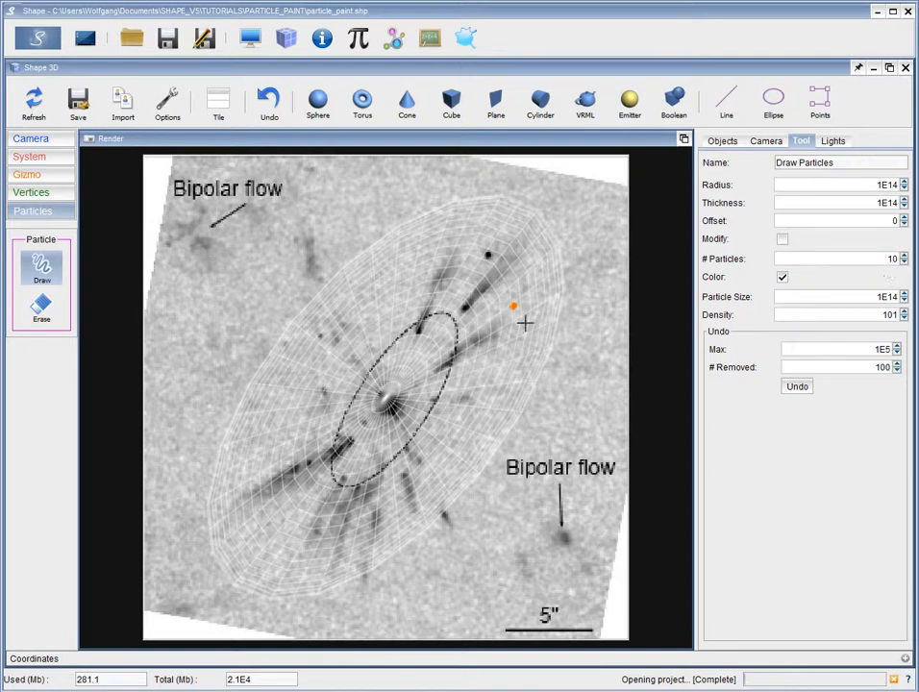
# Paint particles along the three dark filaments above and to the upper right of the central star in the reference image
pyautogui.click(419, 331)
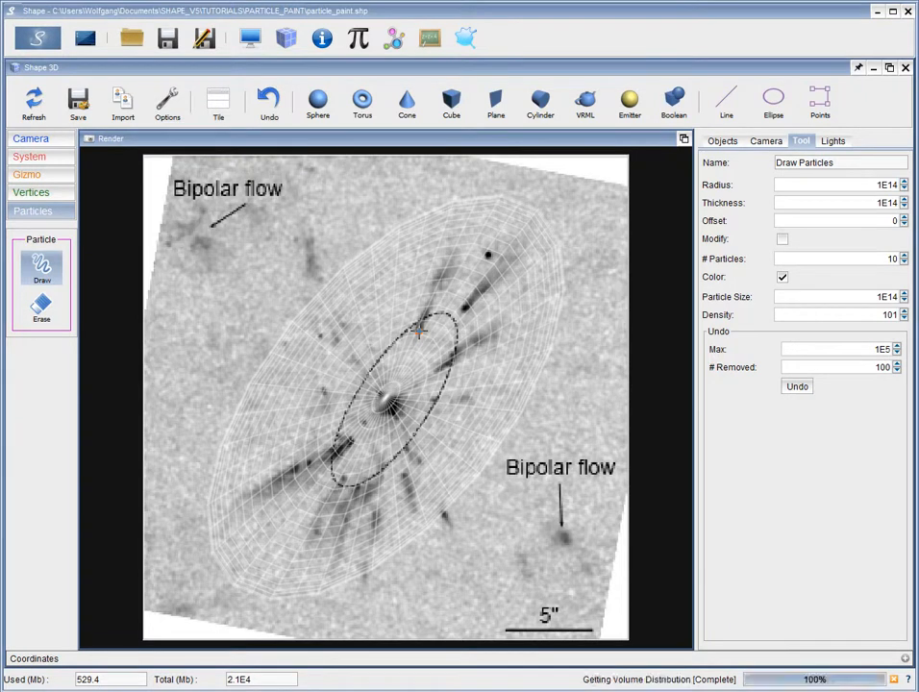
pyautogui.moveTo(419, 330); pyautogui.dragTo(429, 303)
pyautogui.click(465, 309)
pyautogui.moveTo(465, 309); pyautogui.dragTo(523, 256)
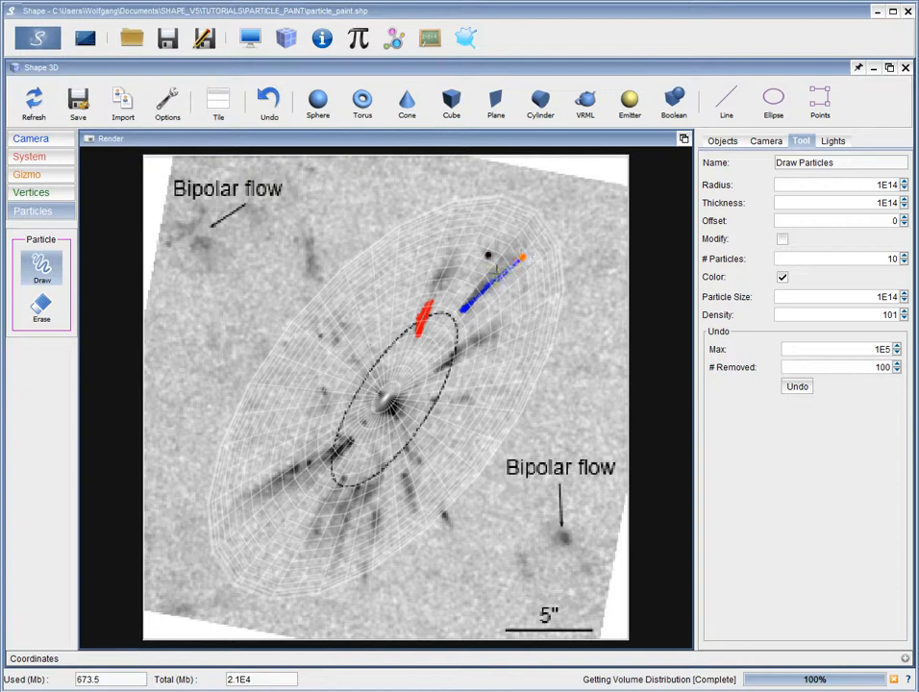
pyautogui.moveTo(462, 310); pyautogui.dragTo(512, 245)
pyautogui.moveTo(465, 324)
pyautogui.mouseDown()
pyautogui.moveTo(465, 305)
pyautogui.moveTo(420, 329)
pyautogui.mouseUp()
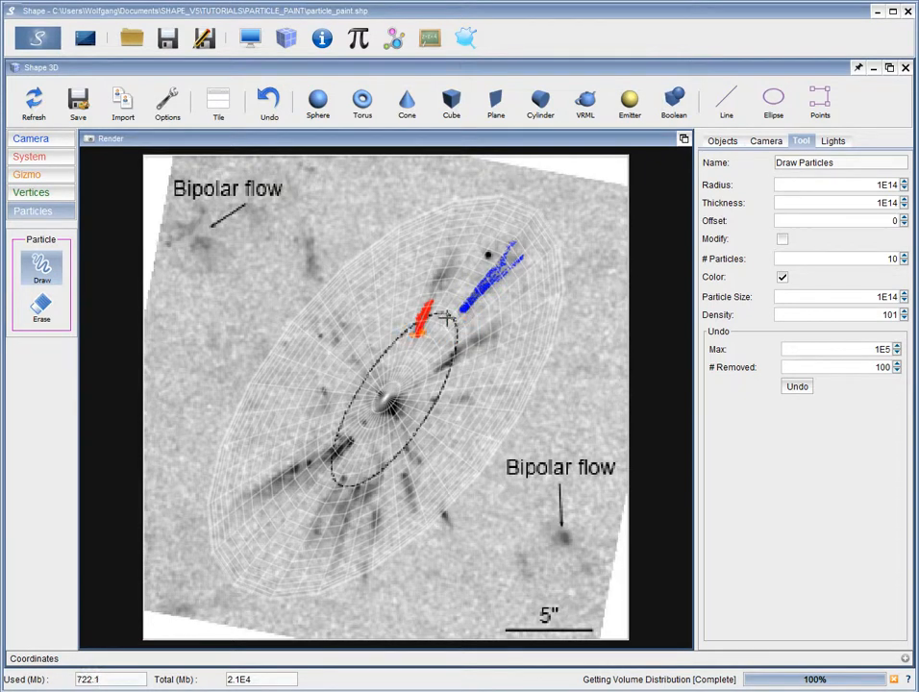
pyautogui.moveTo(484, 301); pyautogui.dragTo(471, 303)
pyautogui.moveTo(433, 371)
pyautogui.mouseDown()
pyautogui.moveTo(498, 336)
pyautogui.moveTo(473, 336)
pyautogui.moveTo(479, 343)
pyautogui.mouseUp()
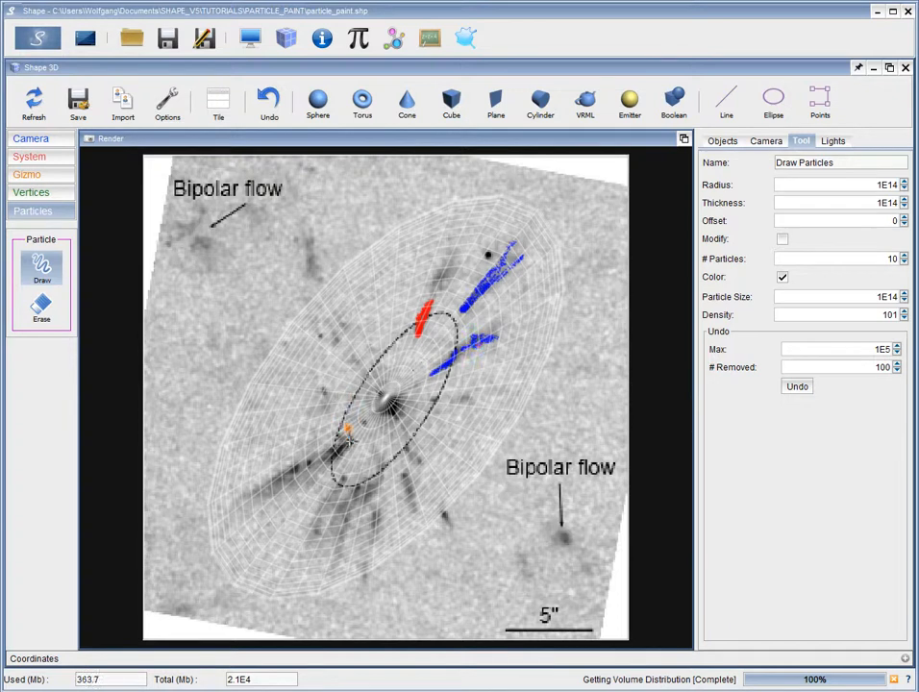
# Paint particles along the long lower-left filament and over the filaments and knots below the central star
pyautogui.moveTo(348, 440)
pyautogui.mouseDown()
pyautogui.moveTo(332, 458)
pyautogui.moveTo(325, 450)
pyautogui.moveTo(285, 463)
pyautogui.moveTo(295, 467)
pyautogui.moveTo(255, 491)
pyautogui.mouseUp()
pyautogui.click(413, 452)
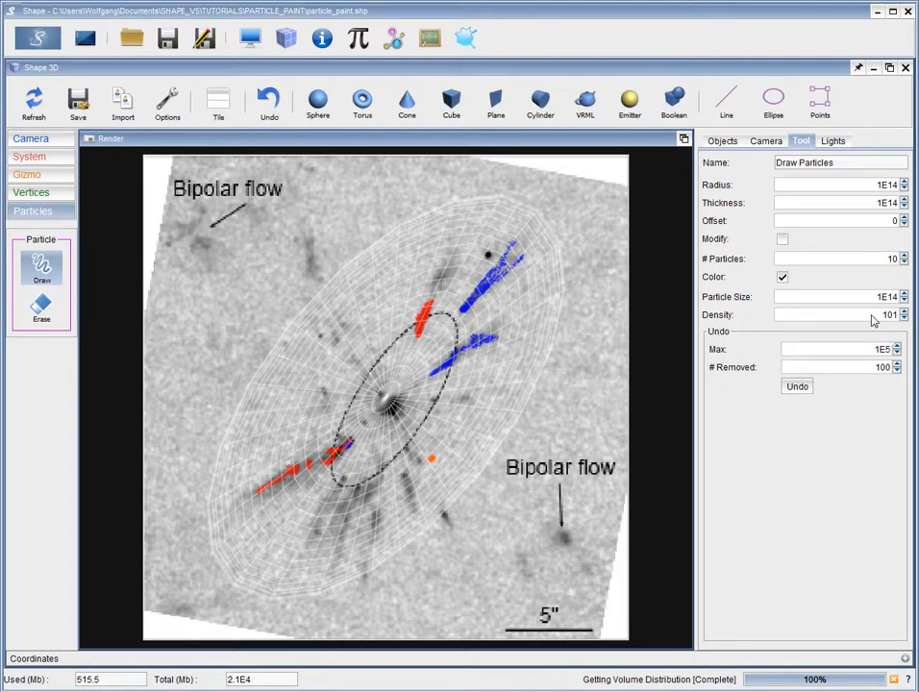
pyautogui.moveTo(885, 322); pyautogui.dragTo(898, 324)
pyautogui.moveTo(404, 478); pyautogui.dragTo(412, 513)
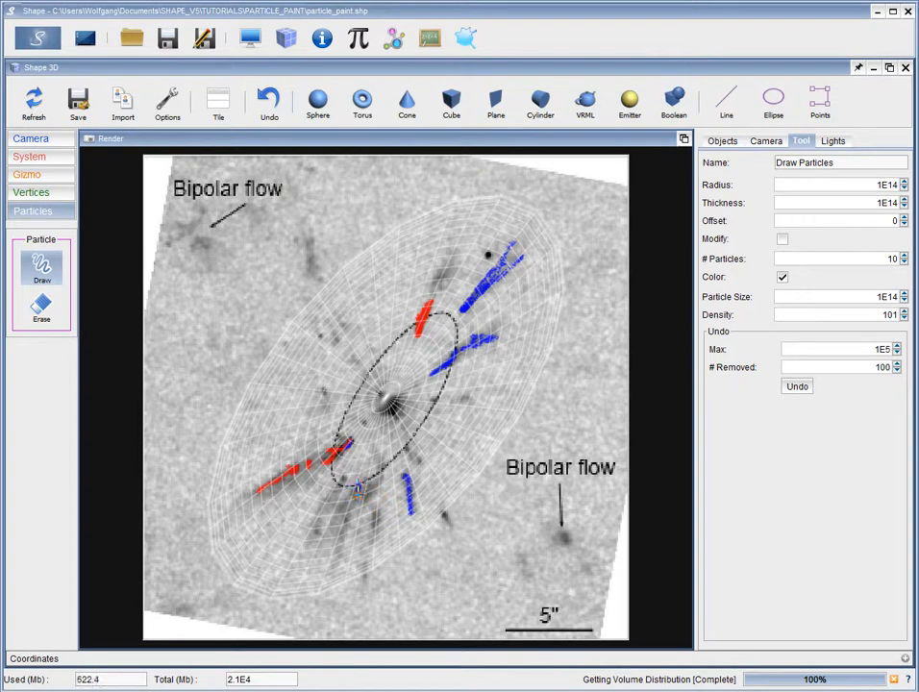
pyautogui.click(357, 487)
pyautogui.click(408, 449)
pyautogui.moveTo(373, 526)
pyautogui.mouseDown()
pyautogui.moveTo(377, 512)
pyautogui.moveTo(376, 542)
pyautogui.mouseUp()
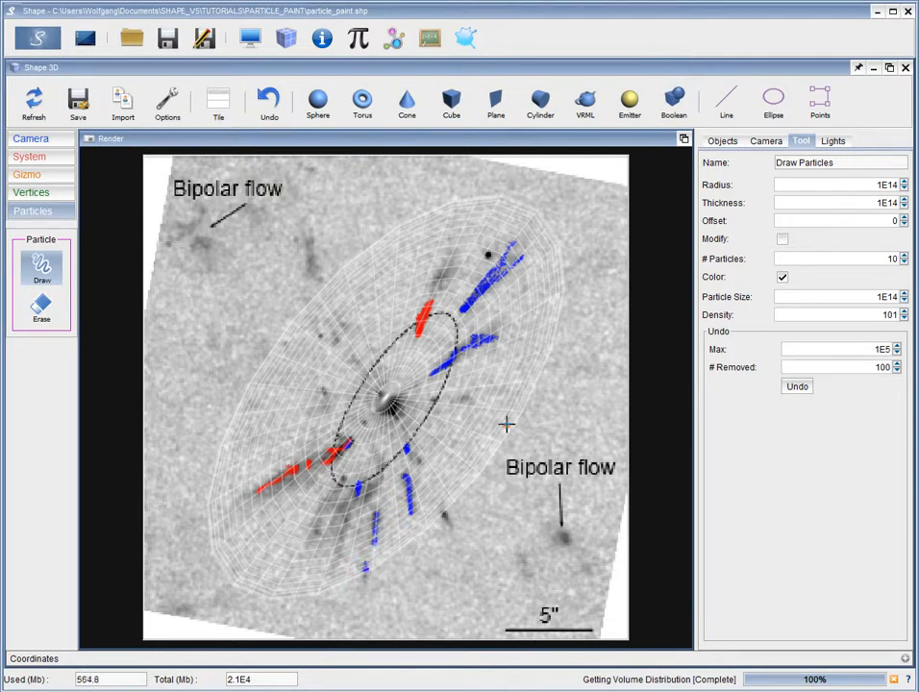
# Change the renderer to Basic and render the painted particles
pyautogui.click(250, 38)
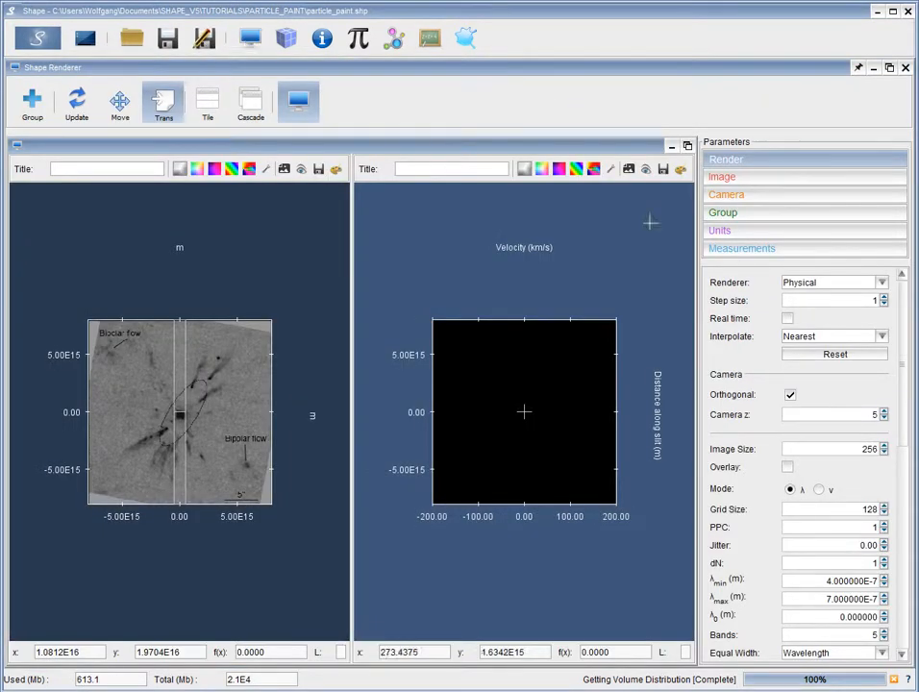
pyautogui.click(878, 285)
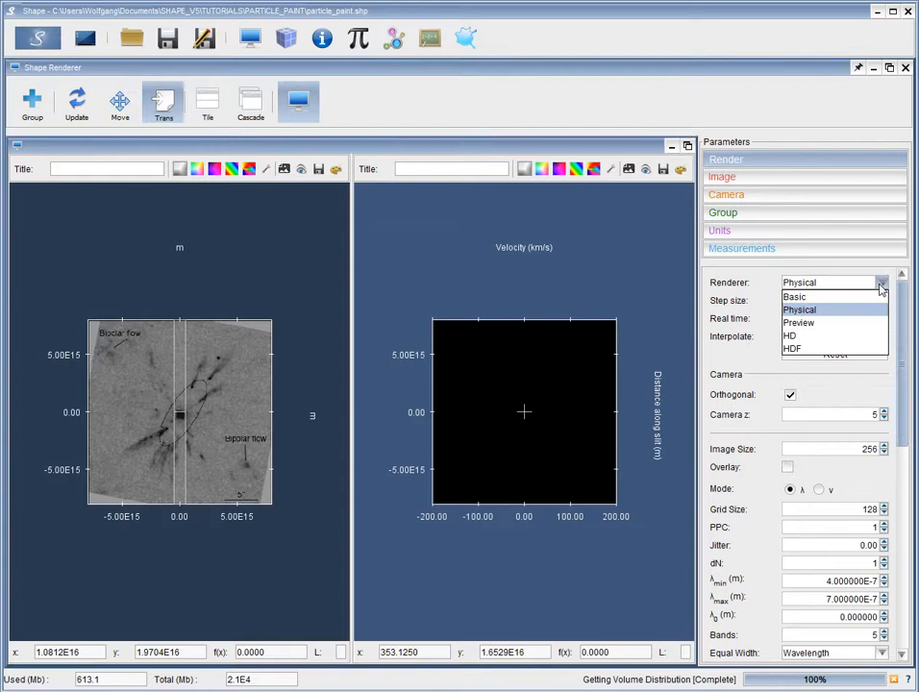
pyautogui.click(833, 298)
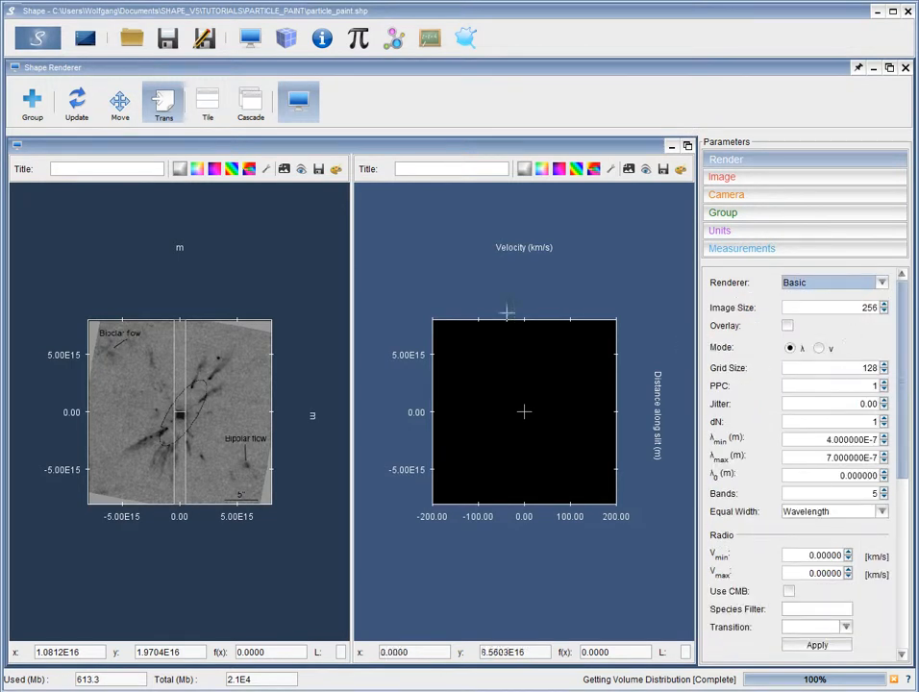
pyautogui.click(35, 39)
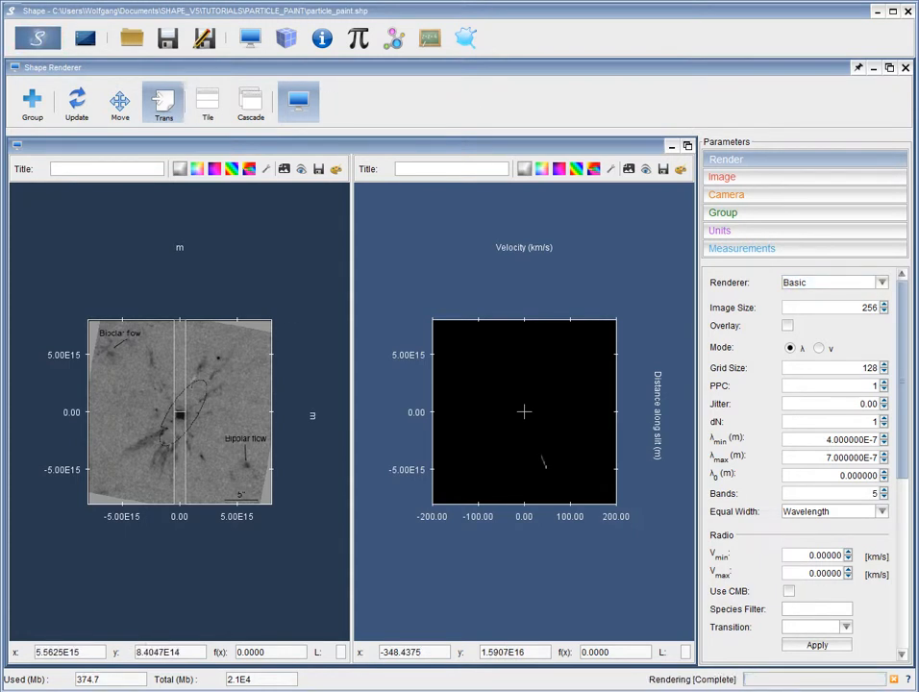
# Compare the rendered particles with the reference image by varying the transparency of the image overlay
pyautogui.click(164, 111)
pyautogui.moveTo(231, 478)
pyautogui.mouseDown()
pyautogui.moveTo(263, 483)
pyautogui.moveTo(214, 476)
pyautogui.moveTo(266, 482)
pyautogui.moveTo(183, 485)
pyautogui.moveTo(250, 500)
pyautogui.mouseUp()
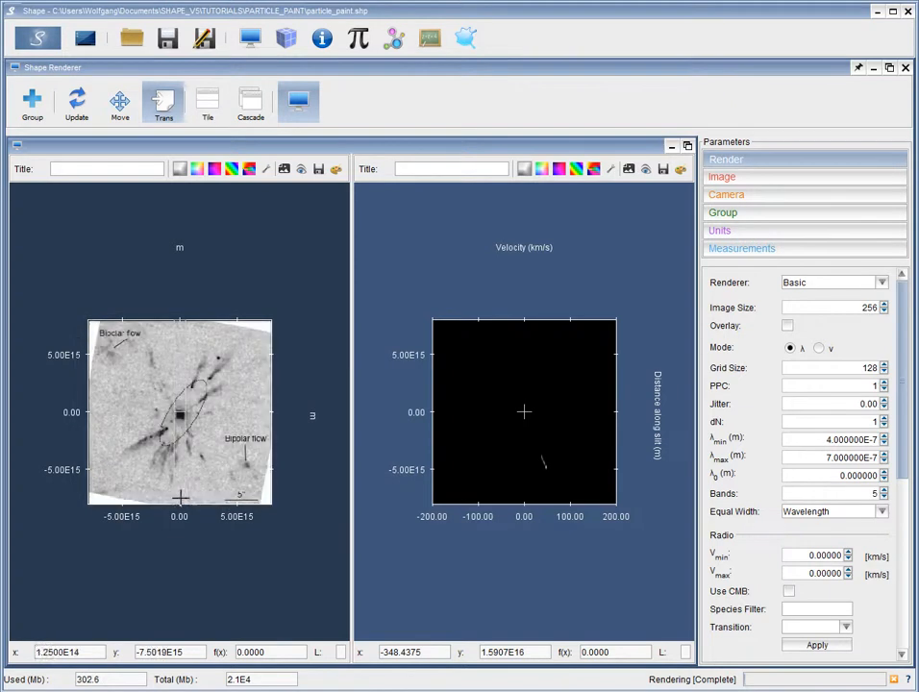
pyautogui.moveTo(213, 509); pyautogui.dragTo(251, 512)
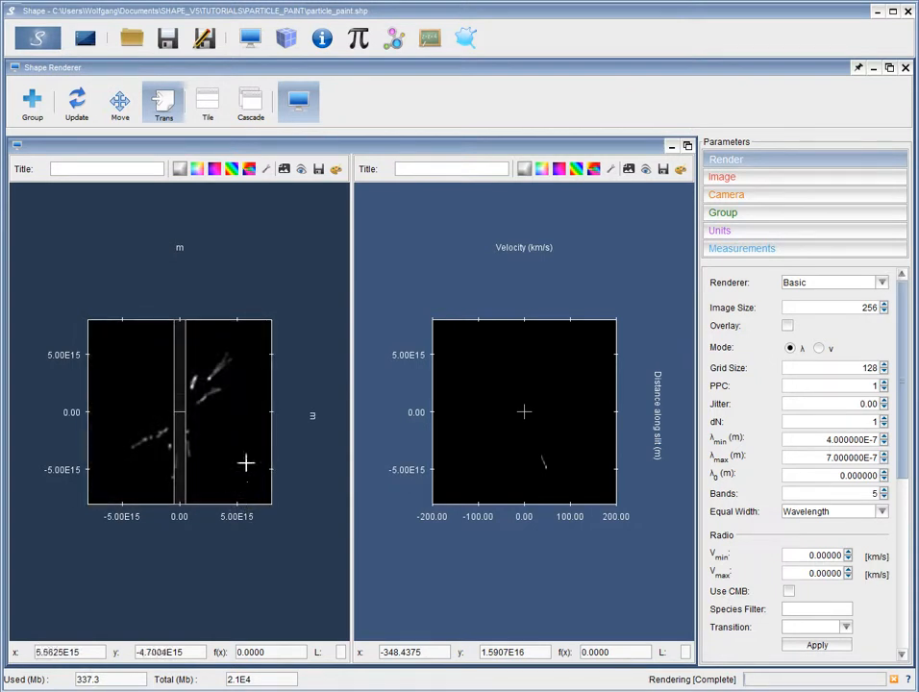
pyautogui.moveTo(252, 393); pyautogui.dragTo(174, 228)
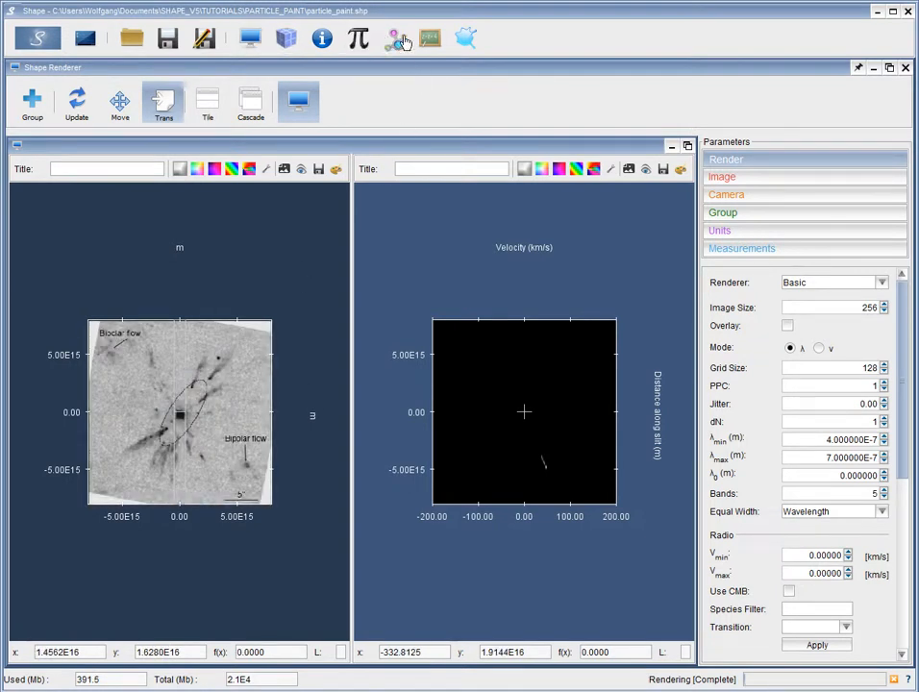
# Return to the 3D module and erase the particles of the middle filament to the right of the dashed ellipse
pyautogui.click(286, 39)
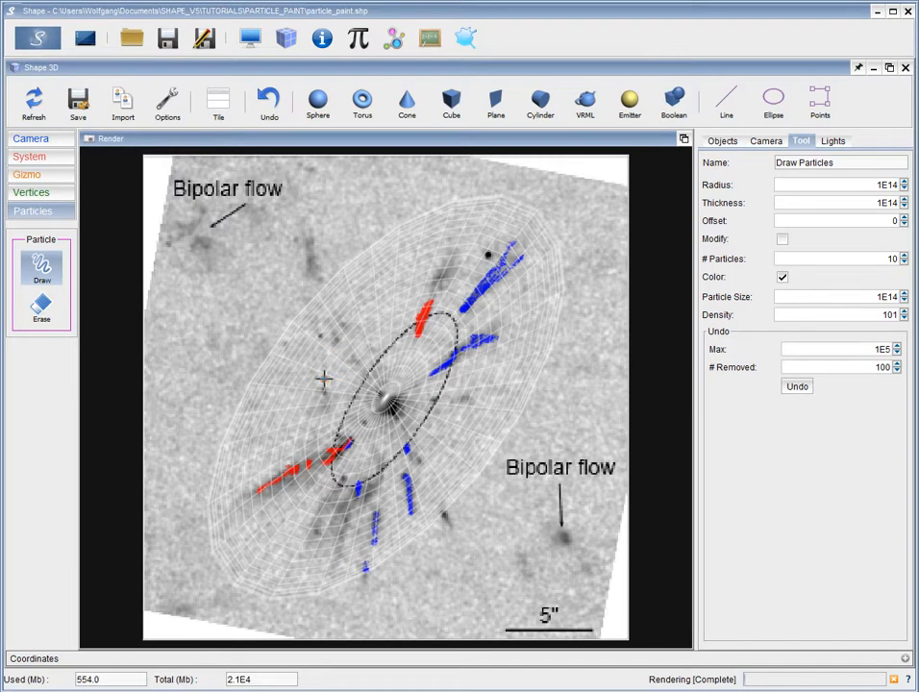
pyautogui.click(53, 317)
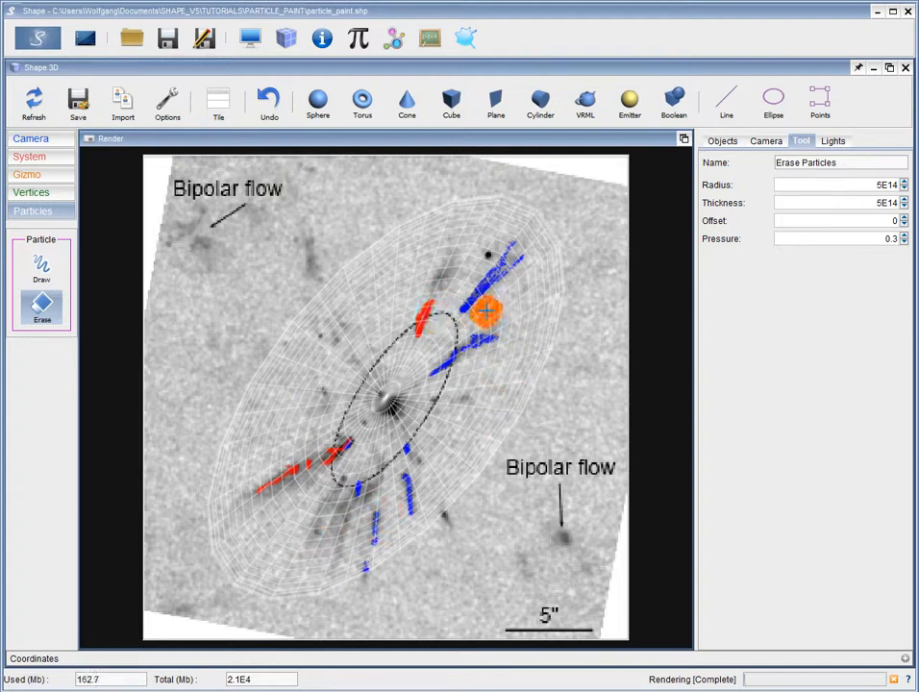
pyautogui.moveTo(487, 309)
pyautogui.mouseDown()
pyautogui.moveTo(492, 343)
pyautogui.moveTo(475, 335)
pyautogui.mouseUp()
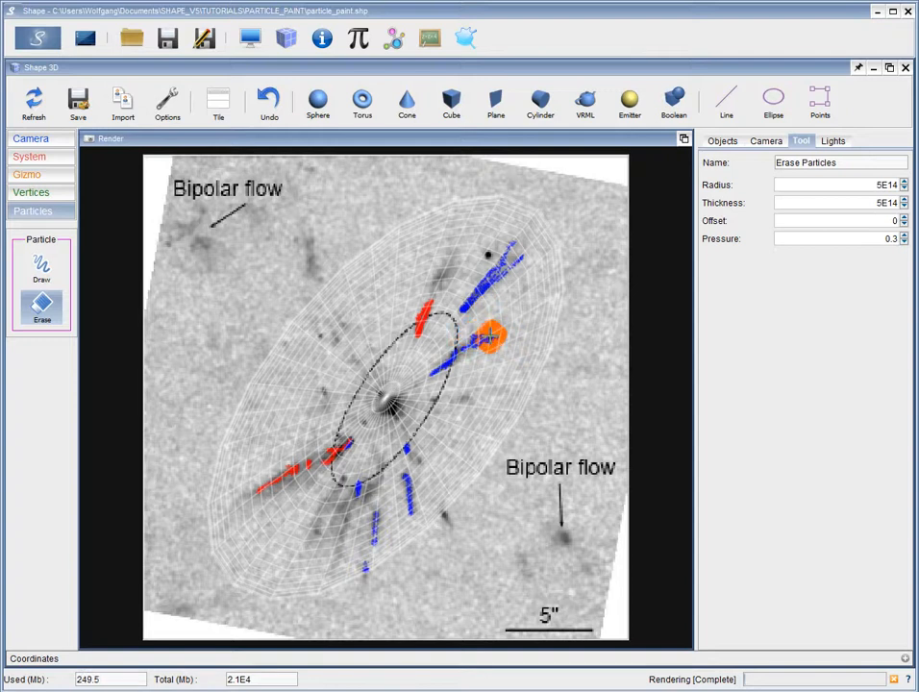
pyautogui.moveTo(489, 336)
pyautogui.mouseDown()
pyautogui.moveTo(437, 357)
pyautogui.moveTo(455, 359)
pyautogui.moveTo(469, 336)
pyautogui.moveTo(507, 335)
pyautogui.mouseUp()
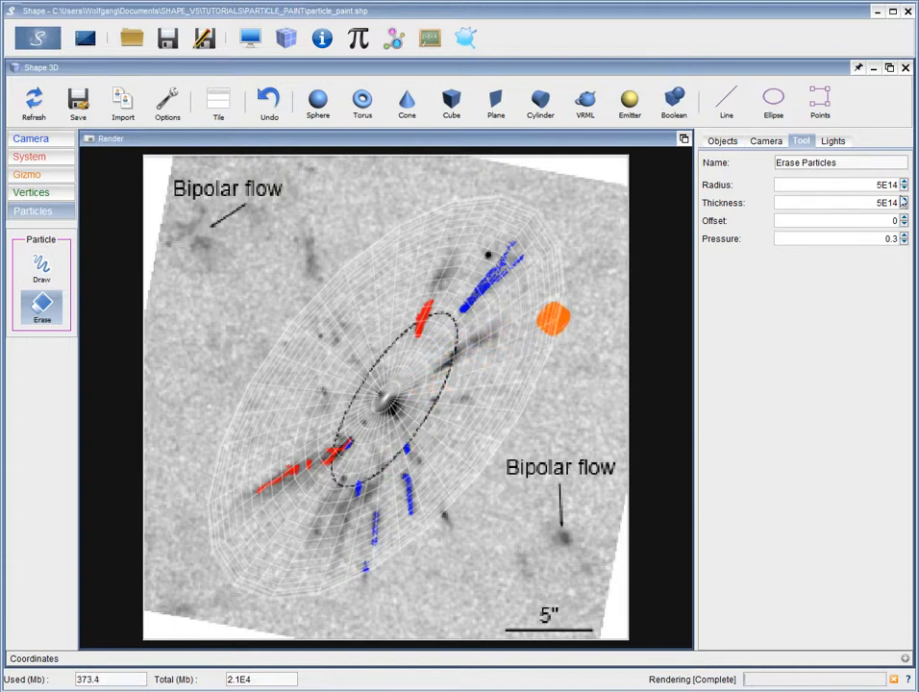
# Set the Erase Particles tool's radius and thickness to 1E14 and its pressure to 1
pyautogui.moveTo(875, 185); pyautogui.dragTo(885, 188)
pyautogui.write('1E1')
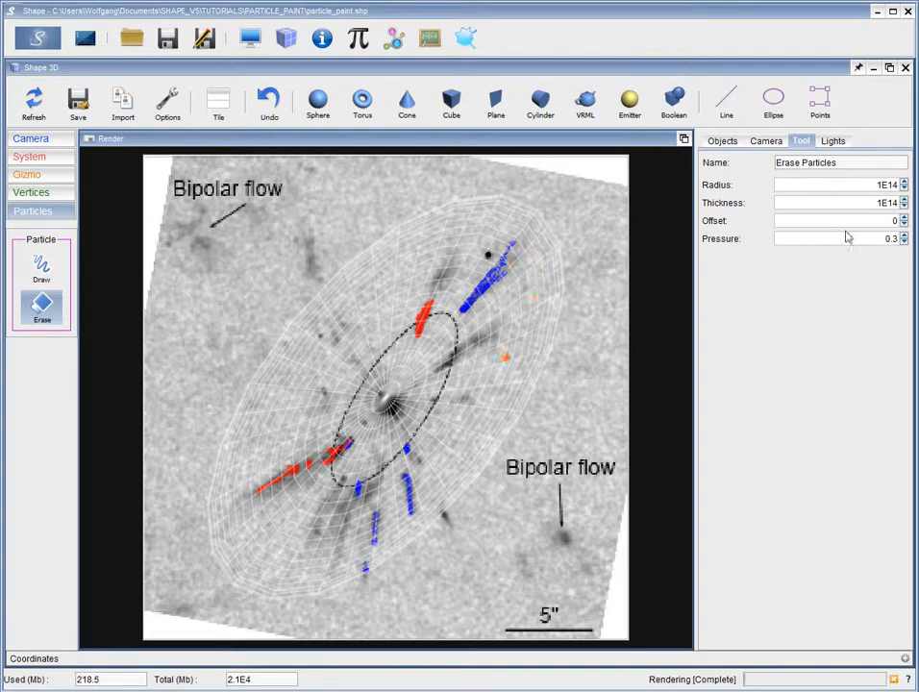
pyautogui.moveTo(882, 242); pyautogui.dragTo(900, 243)
pyautogui.write('1')
pyautogui.press('Return')
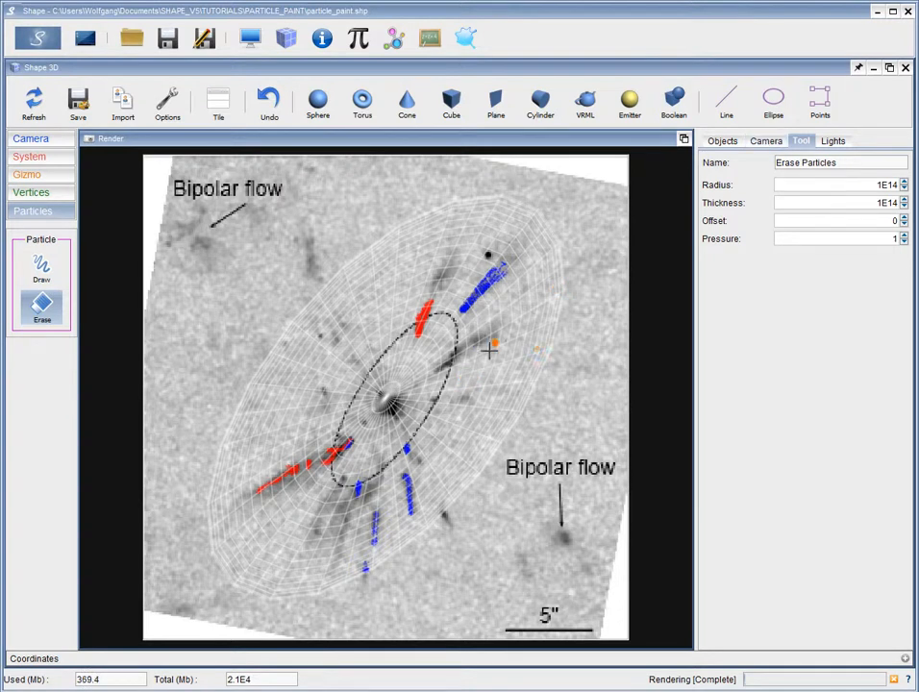
# Reactivate the particle drawing tool and set the z value of the particles object's Size modifier to 1
pyautogui.click(41, 267)
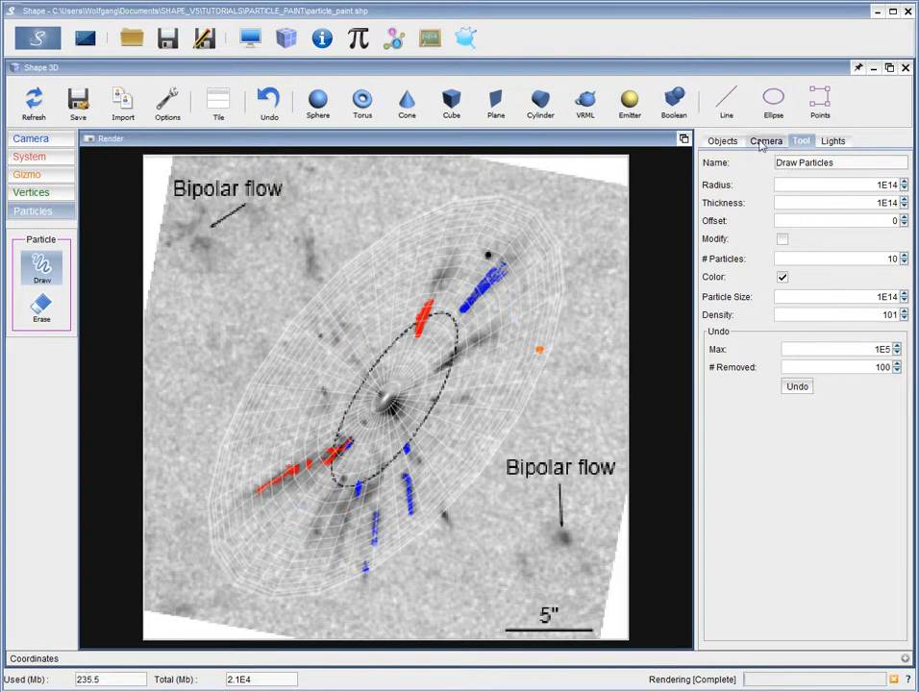
pyautogui.click(722, 140)
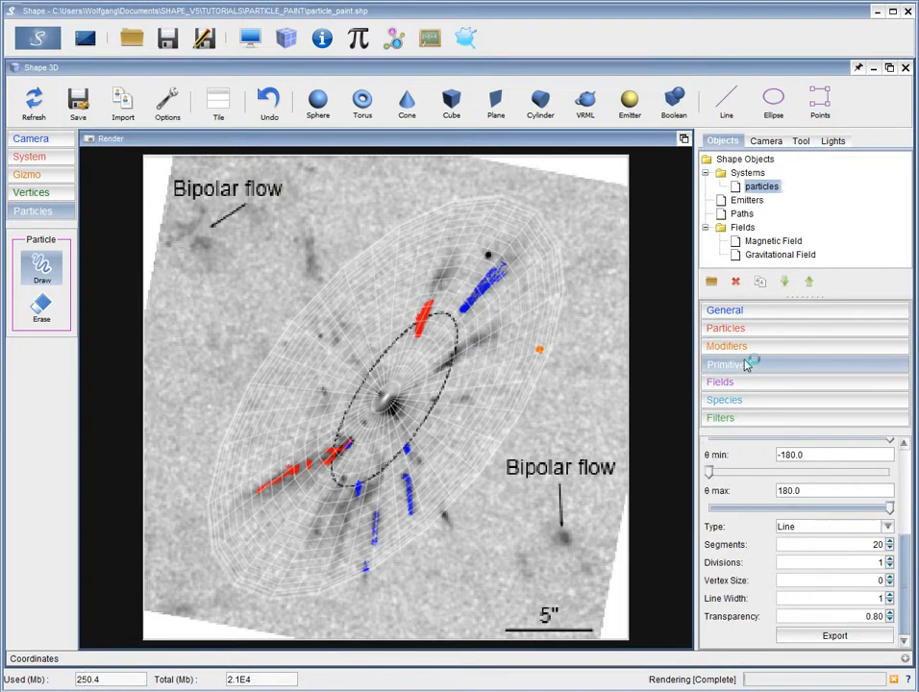
pyautogui.click(740, 347)
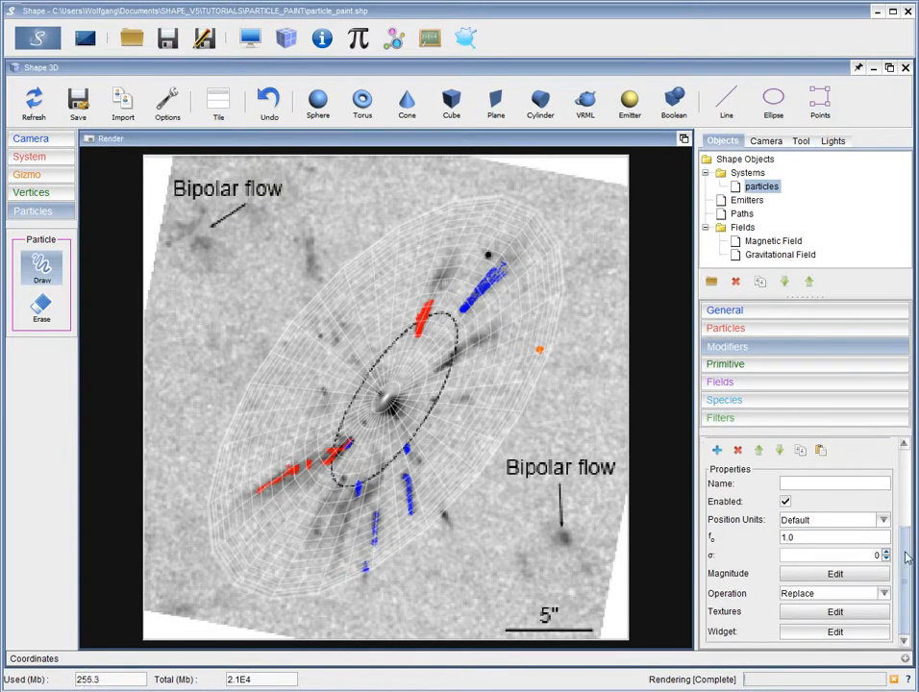
pyautogui.moveTo(906, 558); pyautogui.dragTo(905, 479)
pyautogui.click(879, 488)
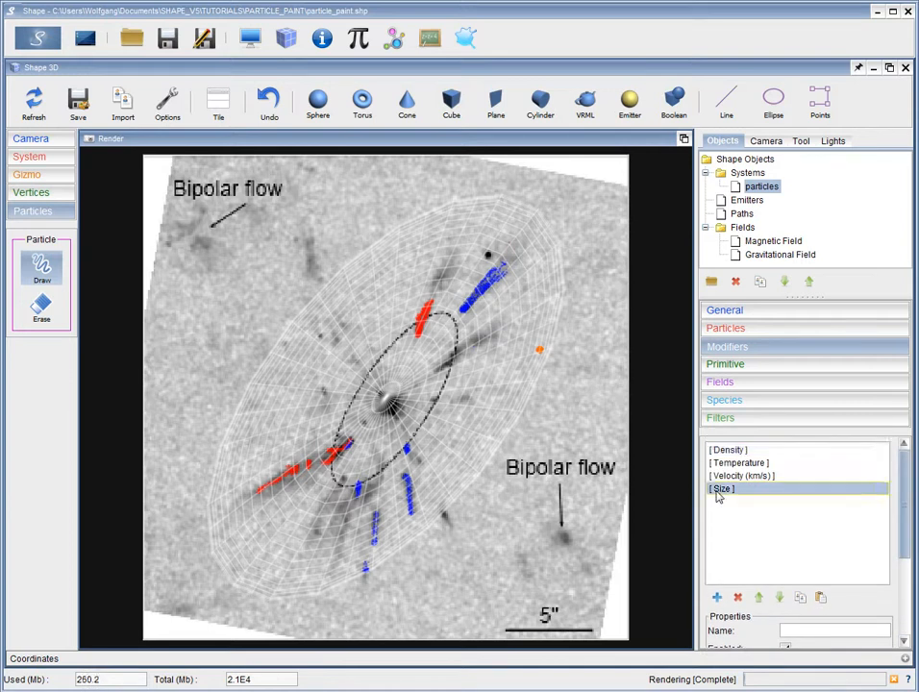
pyautogui.moveTo(903, 488); pyautogui.dragTo(905, 556)
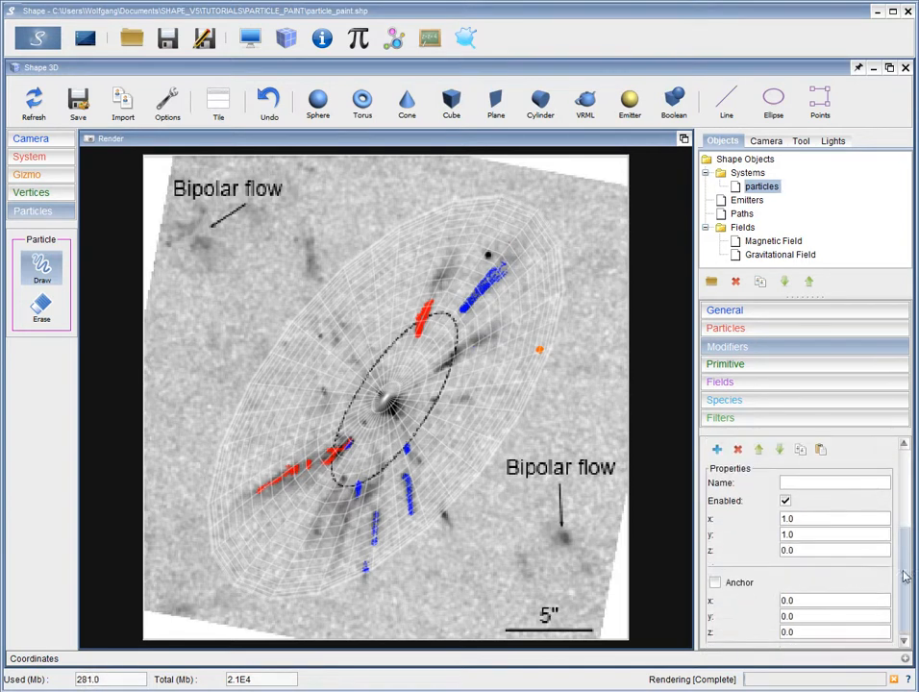
pyautogui.moveTo(806, 549); pyautogui.dragTo(772, 553)
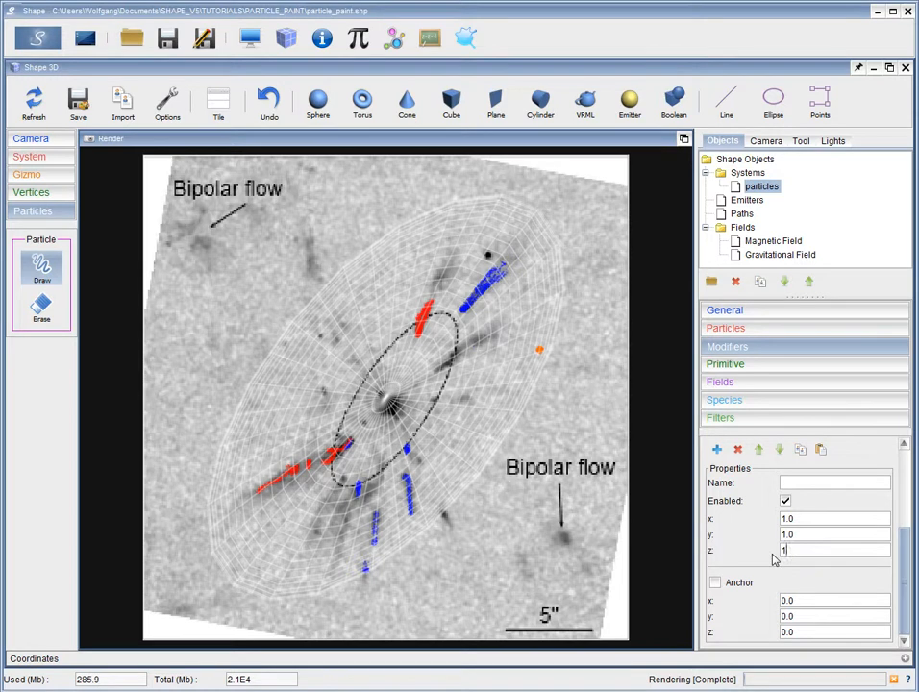
pyautogui.write('1')
pyautogui.press('Return')
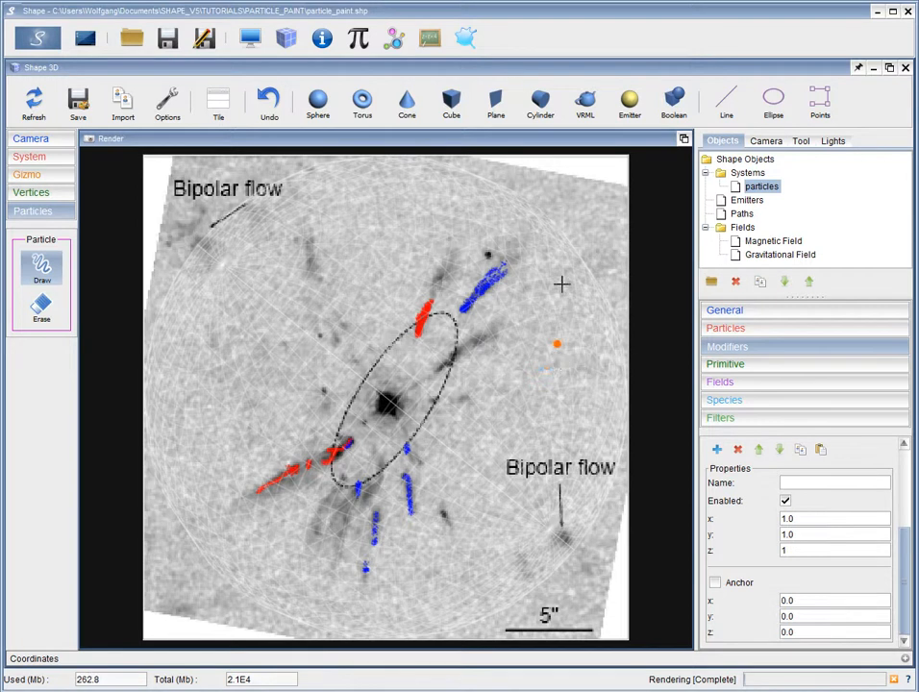
# Paint several parallel diagonal particle strokes on the sphere mesh, to the right of the upper-right filament
pyautogui.moveTo(560, 282); pyautogui.dragTo(499, 385)
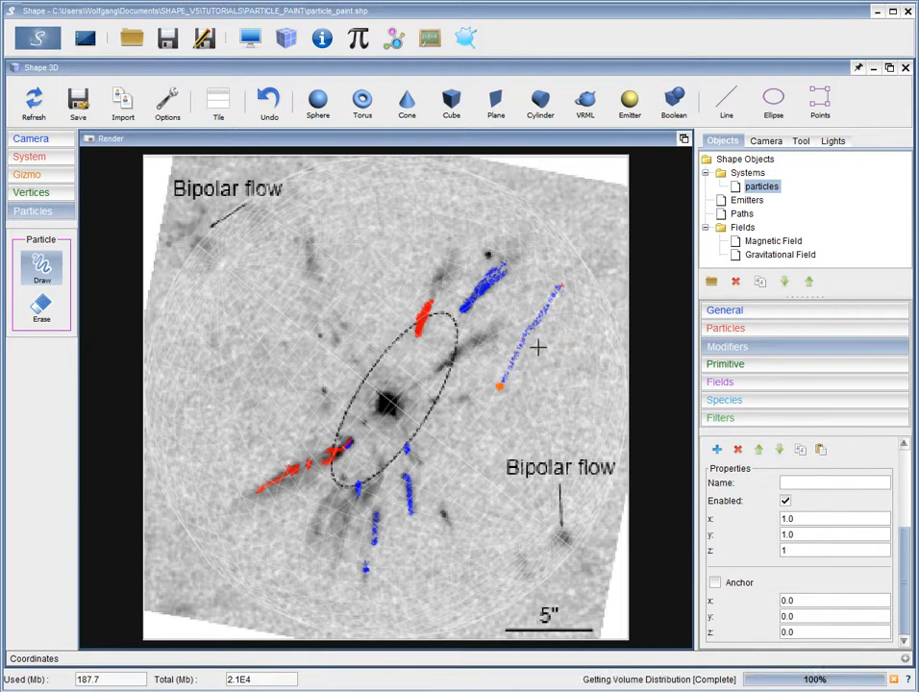
pyautogui.moveTo(562, 296); pyautogui.dragTo(510, 394)
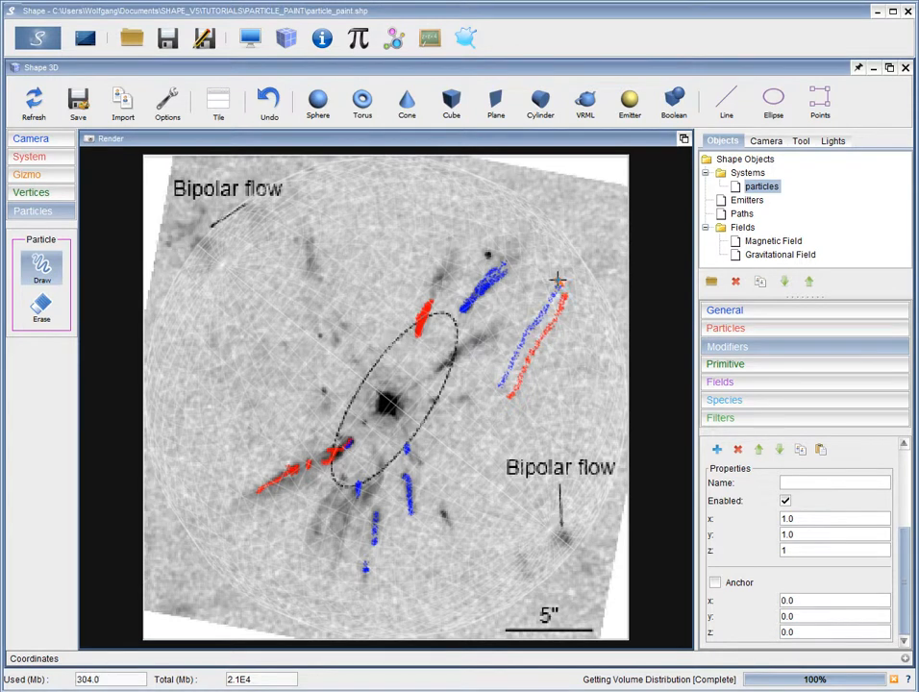
pyautogui.moveTo(560, 290); pyautogui.dragTo(503, 366)
pyautogui.moveTo(577, 307); pyautogui.dragTo(558, 306)
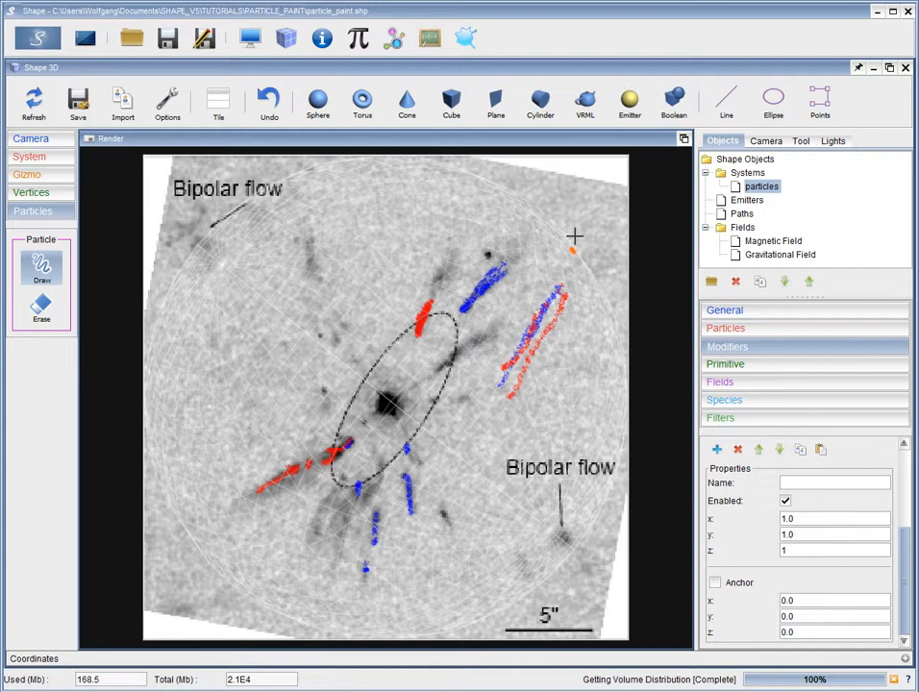
# Set the Draw Particles tool's offset to 1E15
pyautogui.click(801, 141)
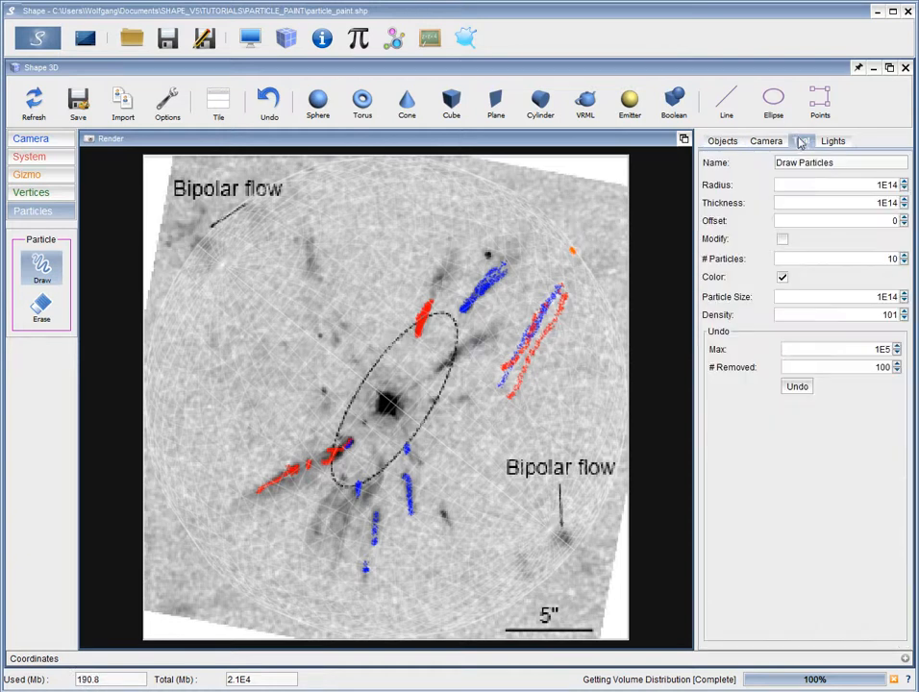
pyautogui.moveTo(891, 220); pyautogui.dragTo(899, 224)
pyautogui.press('BackSpace')
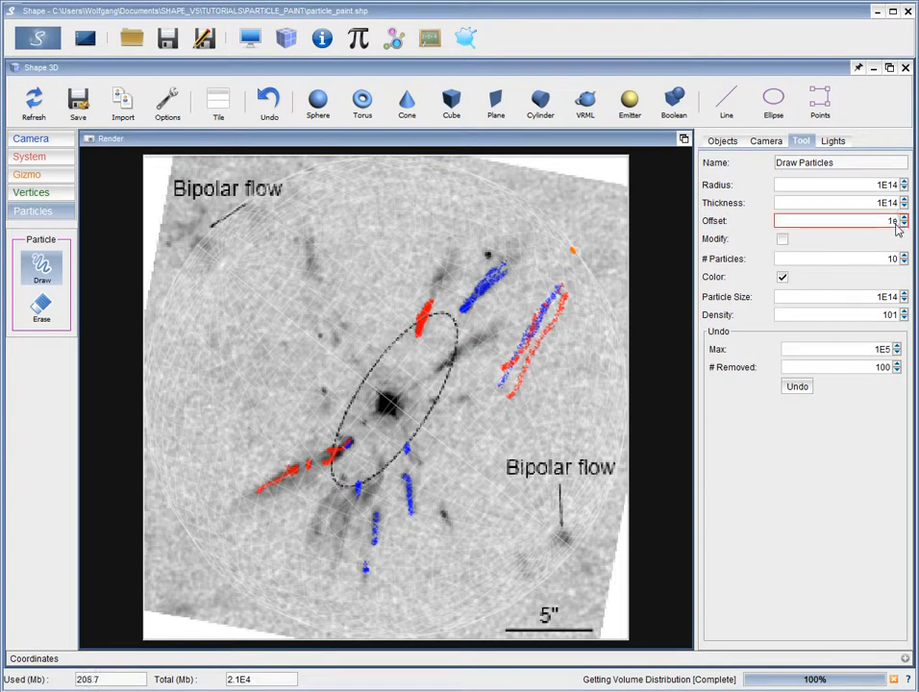
pyautogui.write('1e15')
pyautogui.press('Return')
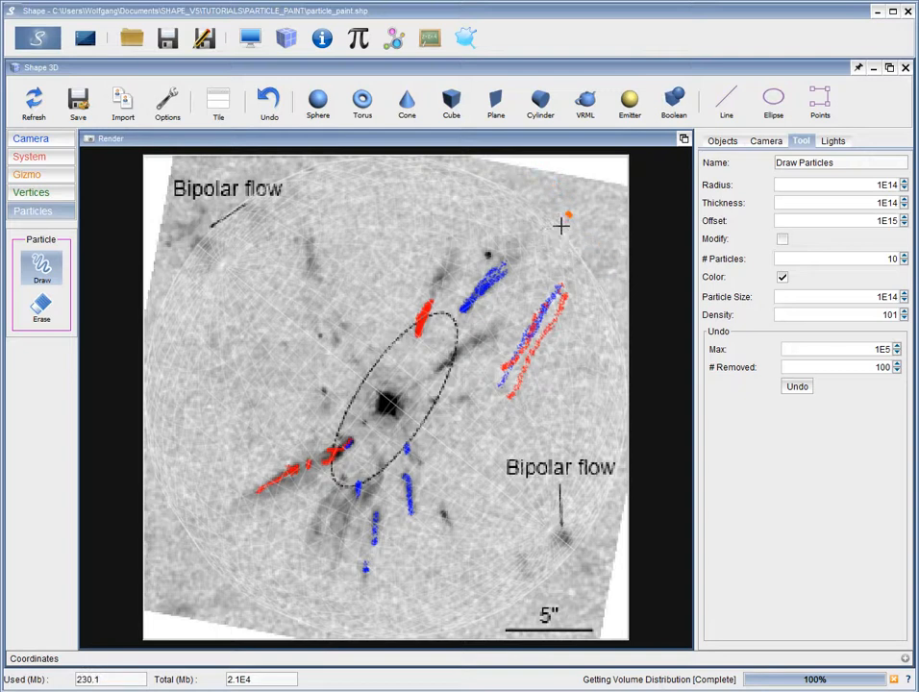
# Set the Draw Particles tool's offset to -1E15 and its thickness to 1E15
pyautogui.click(812, 226)
pyautogui.write('-')
pyautogui.write('0')
pyautogui.press('Return')
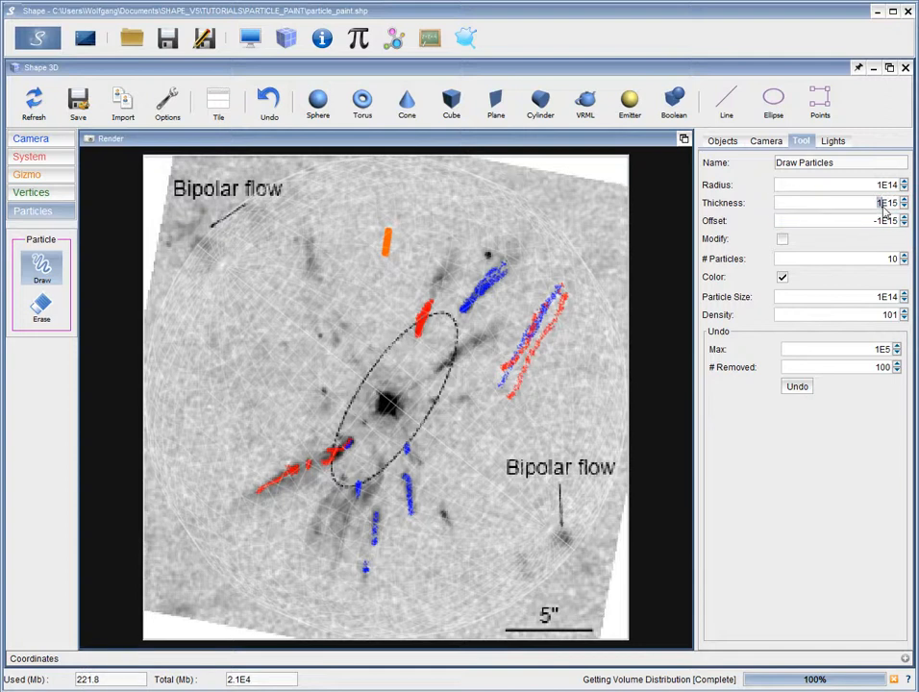
# Set the Draw Particles tool's thickness to 2E15 and its offset to 0
pyautogui.write('2')
pyautogui.press('Return')
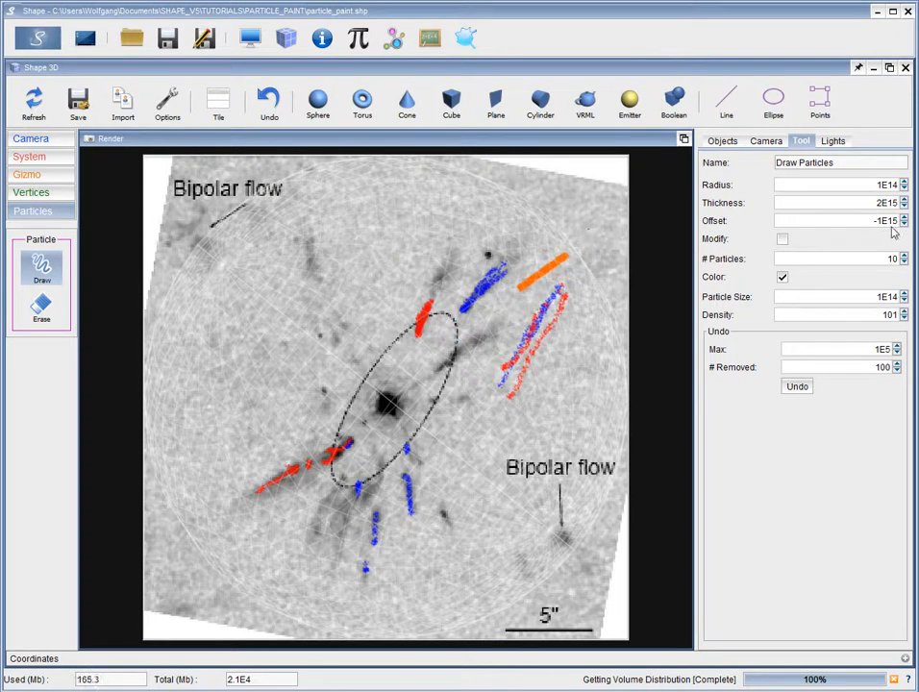
pyautogui.moveTo(874, 222); pyautogui.dragTo(882, 222)
pyautogui.write('0')
pyautogui.press('Return')
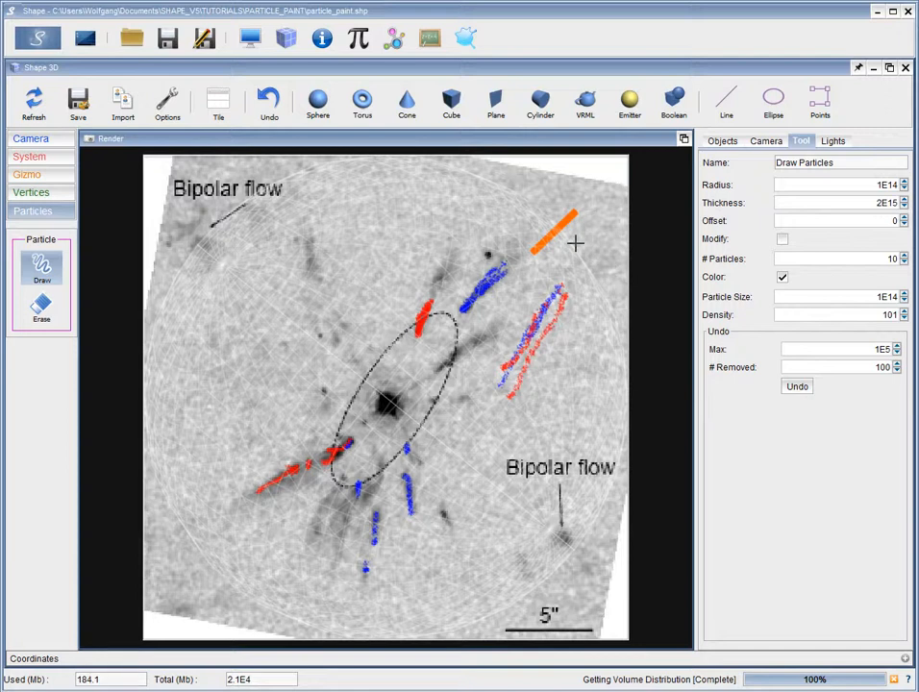
# Paint short diagonal particle strokes near the sphere's upper-right edge and a broad, wavy particle band across its upper part
pyautogui.click(575, 243)
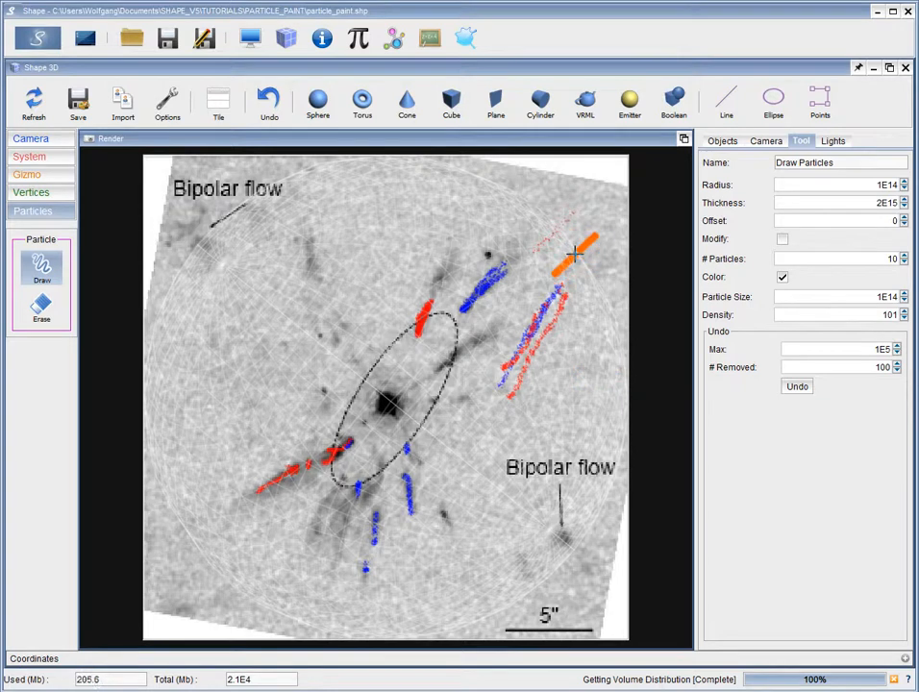
pyautogui.click(574, 253)
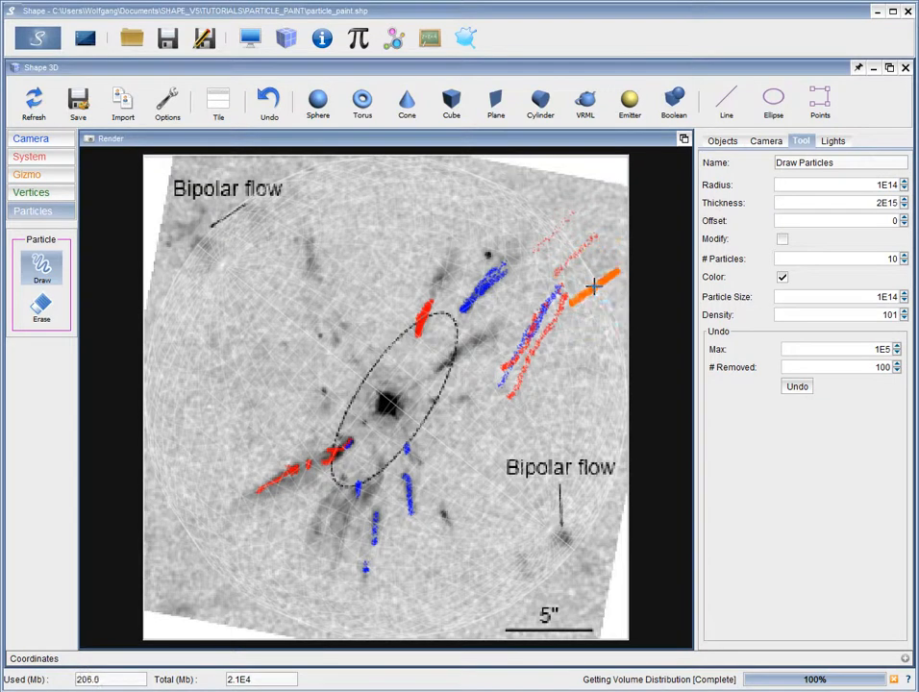
pyautogui.click(596, 289)
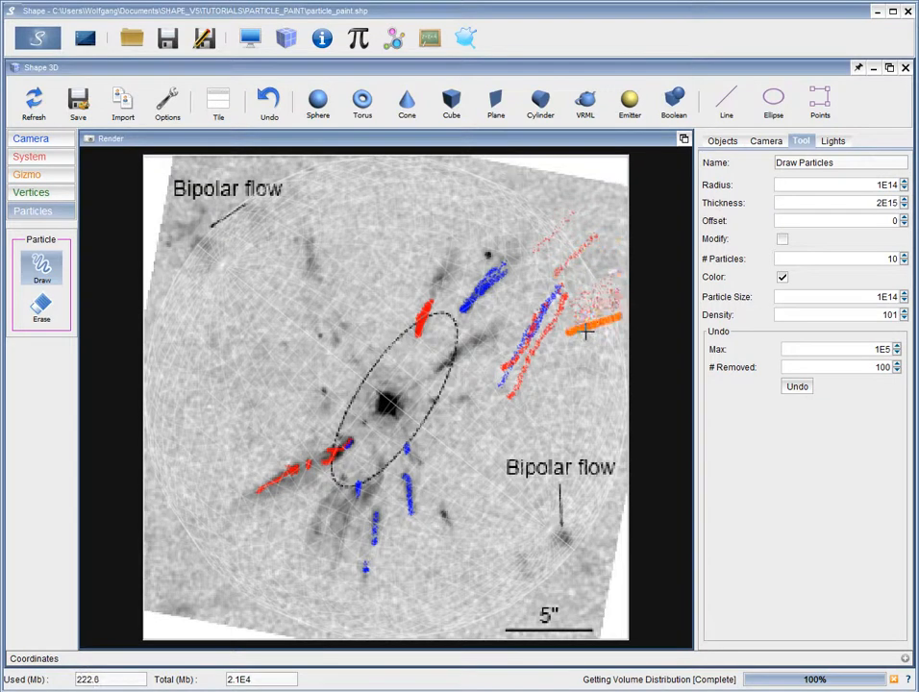
pyautogui.moveTo(555, 338)
pyautogui.mouseDown()
pyautogui.moveTo(510, 340)
pyautogui.moveTo(410, 285)
pyautogui.moveTo(349, 295)
pyautogui.moveTo(293, 332)
pyautogui.moveTo(403, 287)
pyautogui.moveTo(432, 313)
pyautogui.moveTo(474, 309)
pyautogui.moveTo(554, 334)
pyautogui.moveTo(593, 331)
pyautogui.moveTo(608, 311)
pyautogui.moveTo(589, 263)
pyautogui.moveTo(601, 258)
pyautogui.mouseUp()
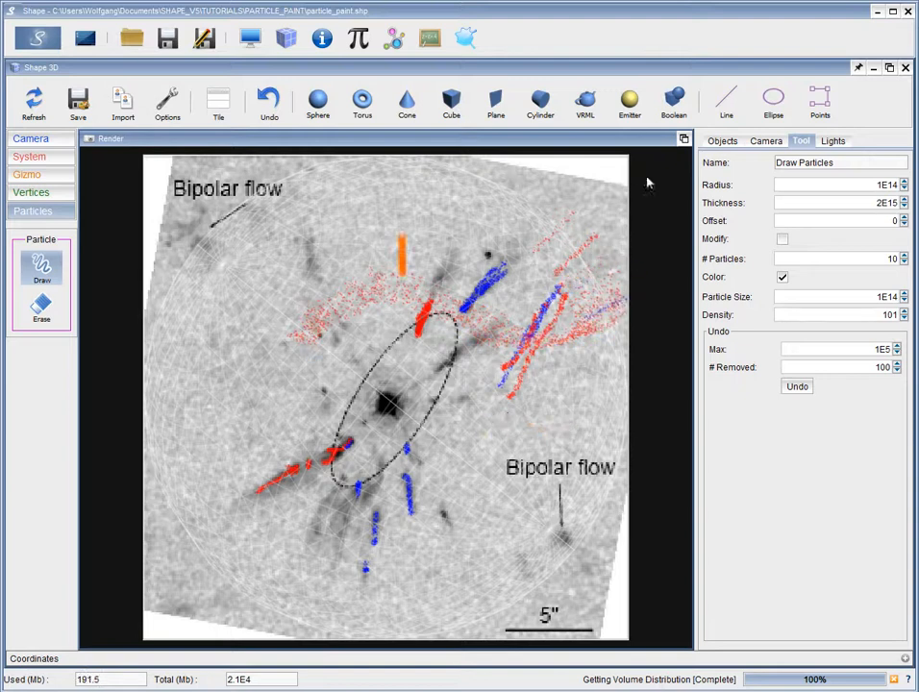
# Maximize the Free-Form view and orbit the sphere mesh to inspect the painted particles in three dimensions
pyautogui.click(684, 141)
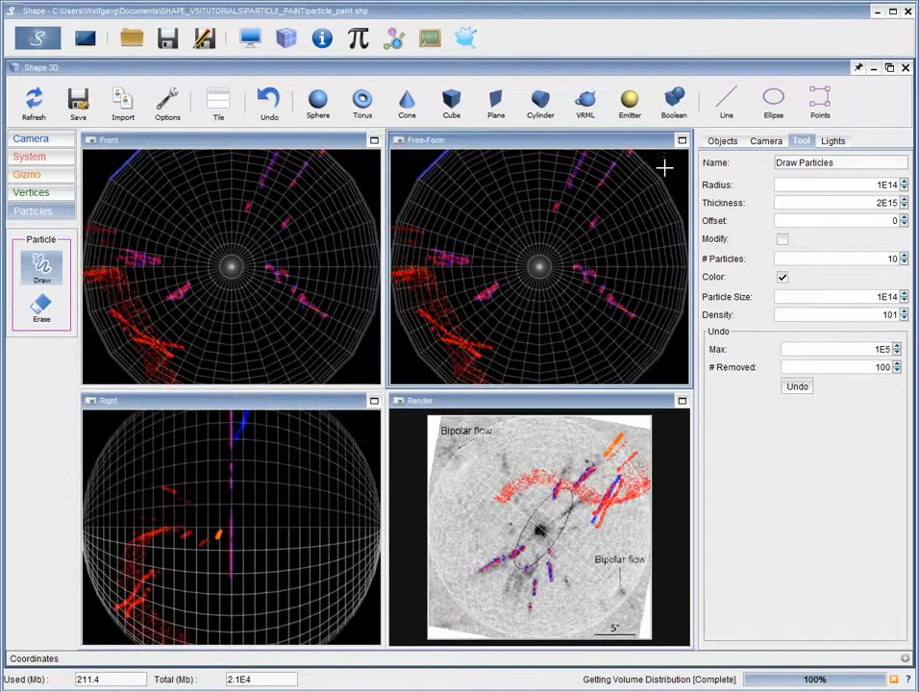
pyautogui.click(676, 83)
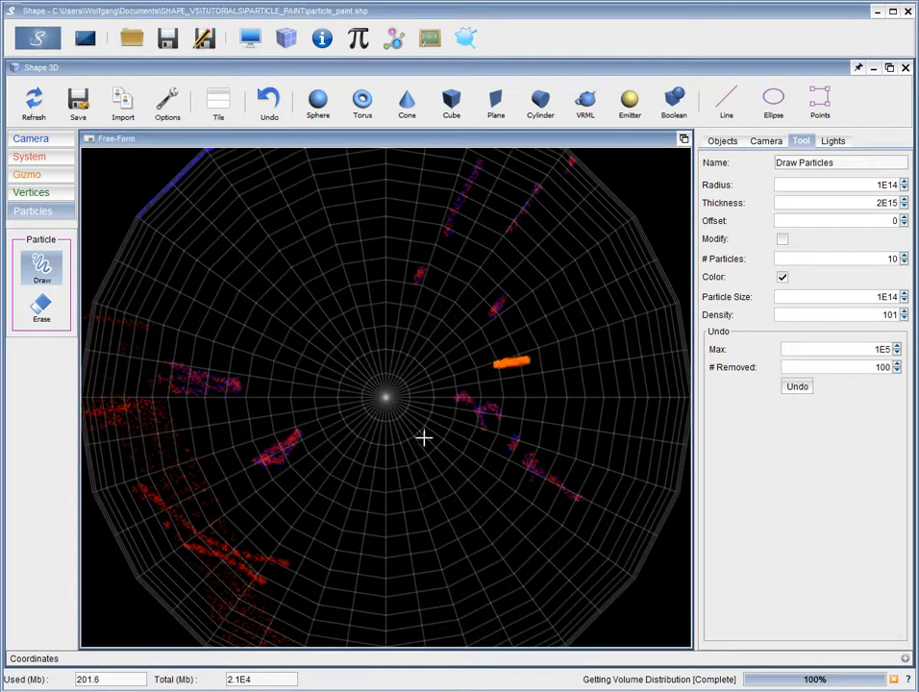
pyautogui.click(44, 142)
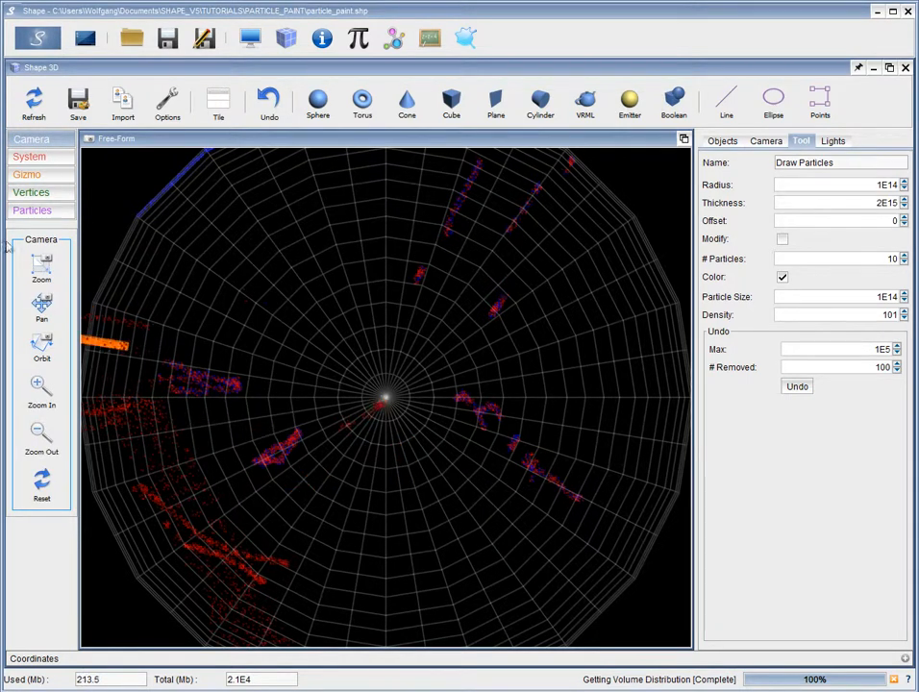
pyautogui.click(46, 350)
pyautogui.moveTo(322, 430)
pyautogui.mouseDown()
pyautogui.moveTo(365, 396)
pyautogui.moveTo(378, 364)
pyautogui.moveTo(406, 334)
pyautogui.moveTo(425, 341)
pyautogui.moveTo(454, 374)
pyautogui.moveTo(459, 479)
pyautogui.moveTo(484, 456)
pyautogui.moveTo(539, 438)
pyautogui.moveTo(582, 381)
pyautogui.mouseUp()
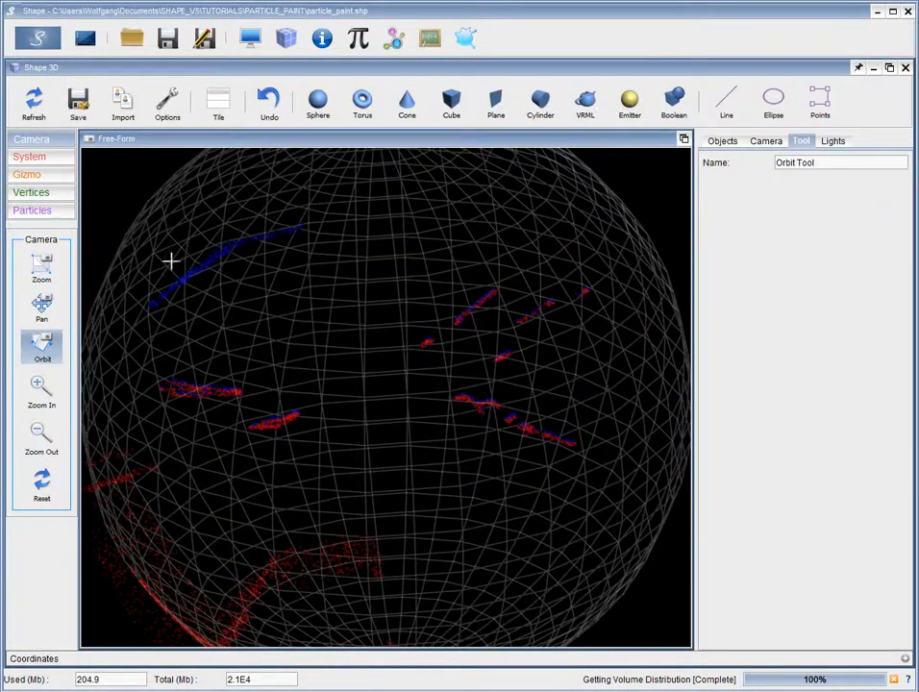
# Render the painted particles and set the rendered image's Scale filter to the Square Root scale type
pyautogui.click(246, 39)
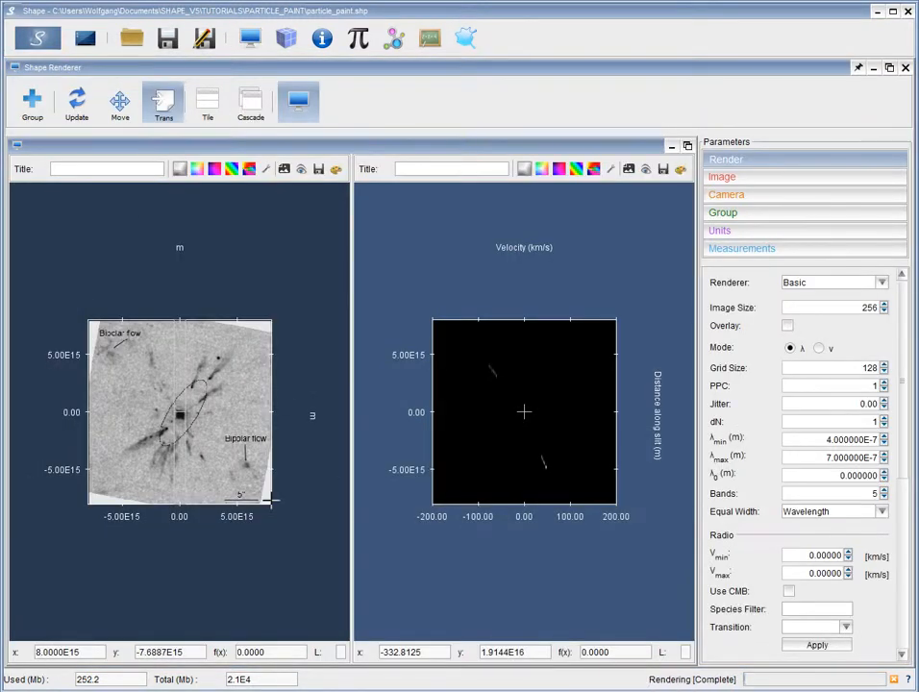
pyautogui.moveTo(215, 512); pyautogui.dragTo(265, 510)
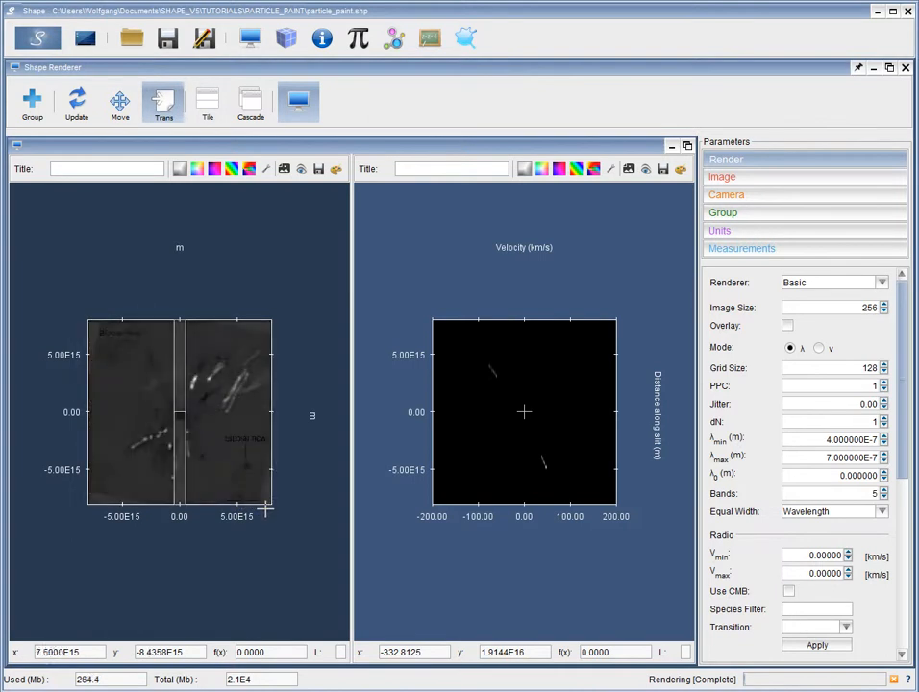
pyautogui.click(336, 169)
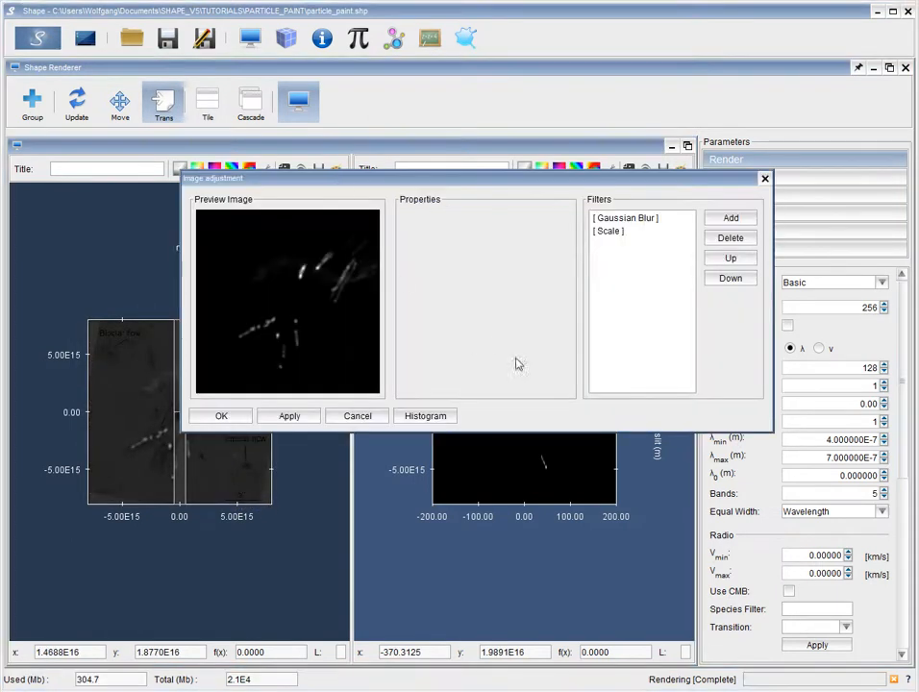
pyautogui.click(610, 232)
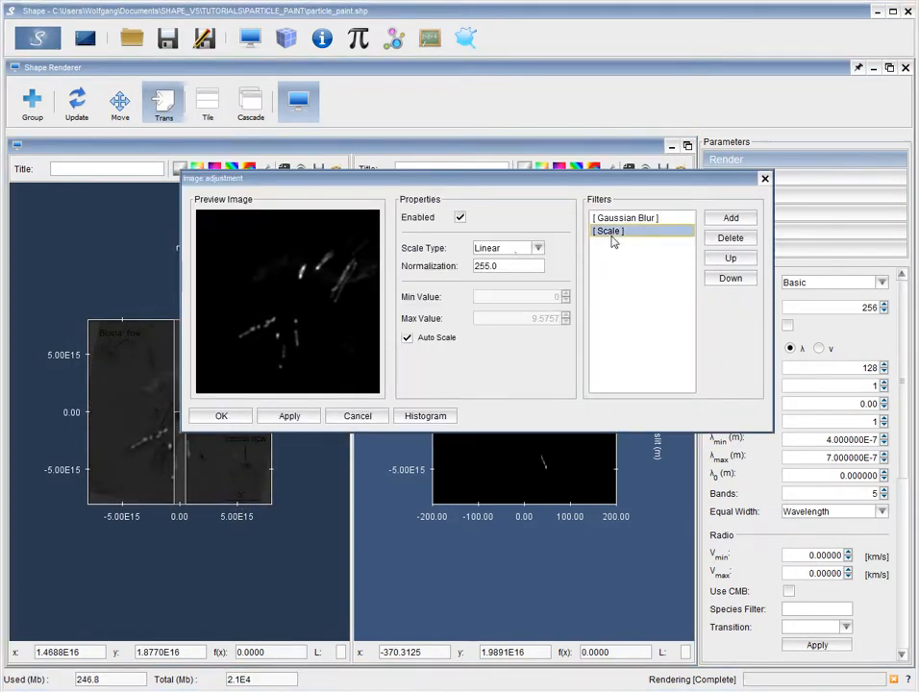
pyautogui.click(531, 250)
pyautogui.click(516, 289)
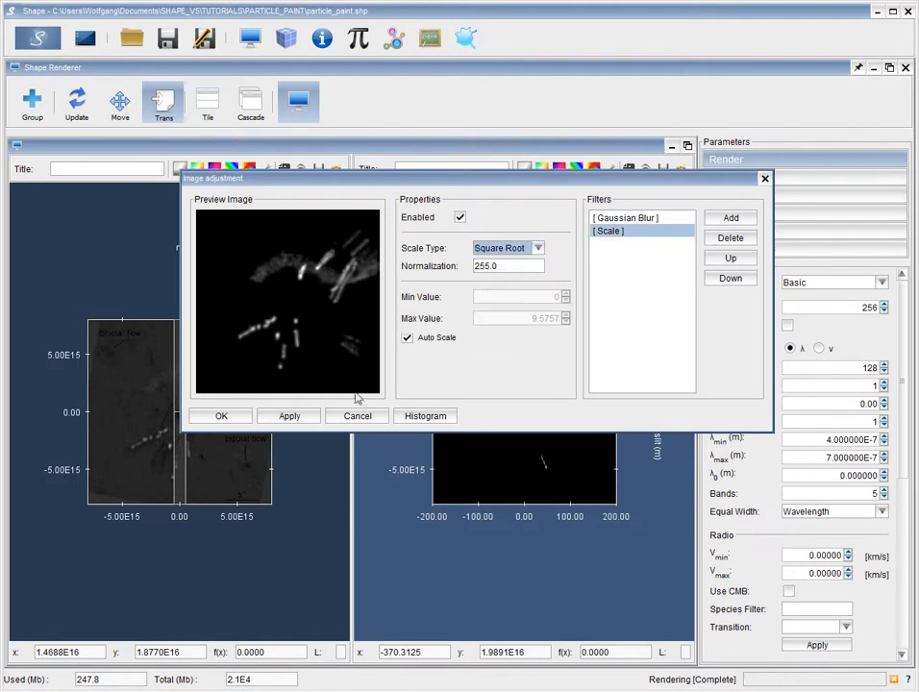
pyautogui.click(290, 416)
pyautogui.click(217, 416)
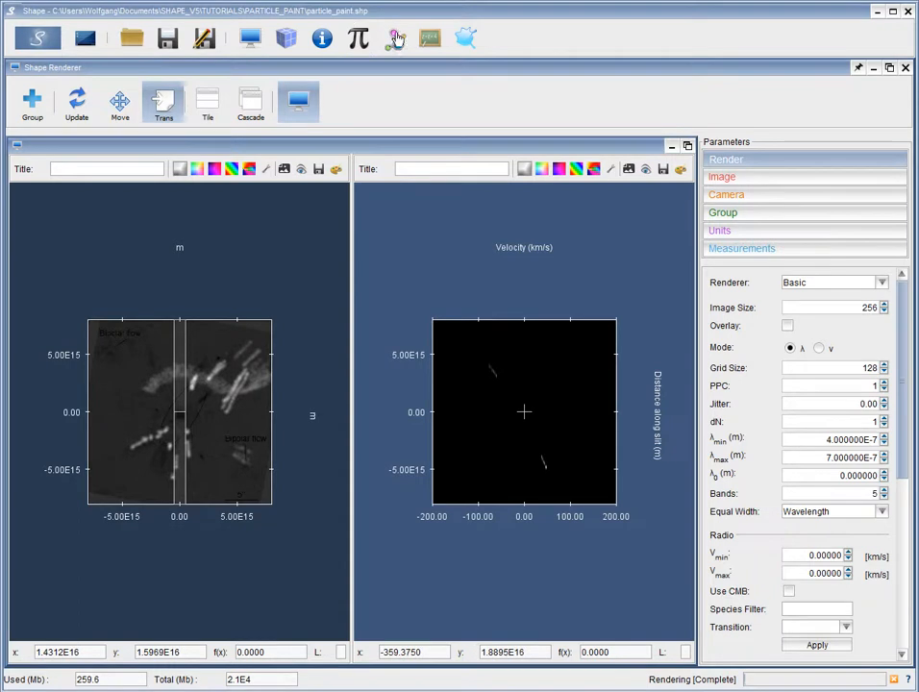
# Return to the 3D module, restore the four-view layout and reactivate the particle drawing tool
pyautogui.click(287, 40)
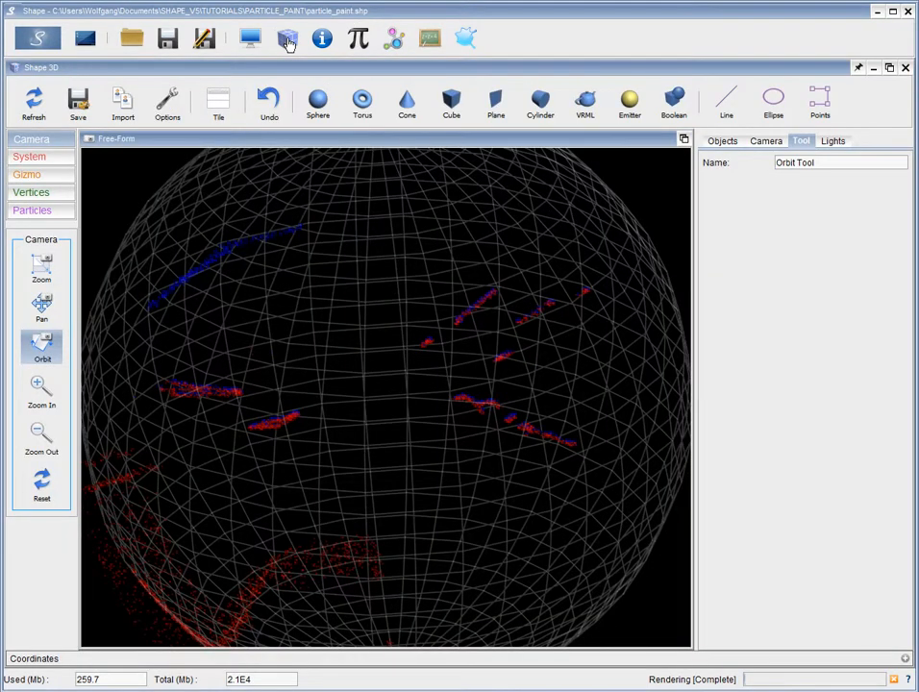
pyautogui.click(684, 140)
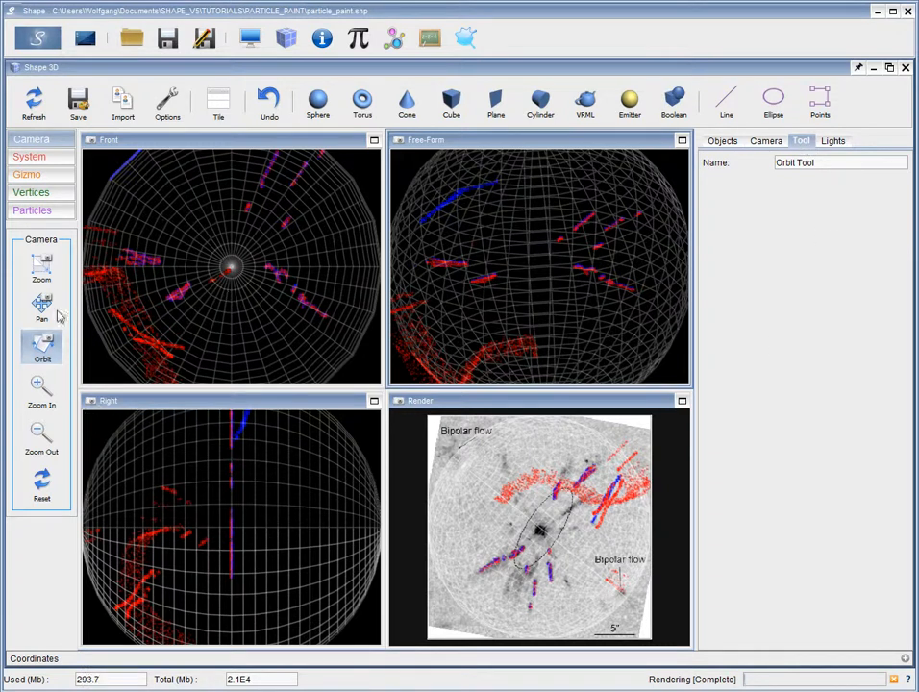
pyautogui.click(32, 210)
pyautogui.click(41, 265)
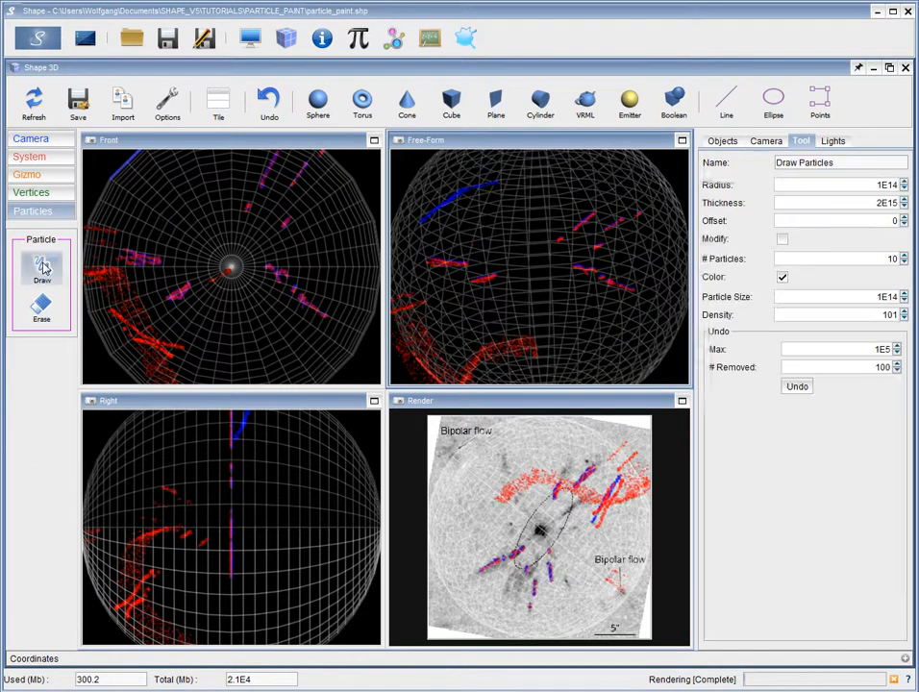
pyautogui.click(232, 355)
pyautogui.click(256, 370)
pyautogui.click(688, 444)
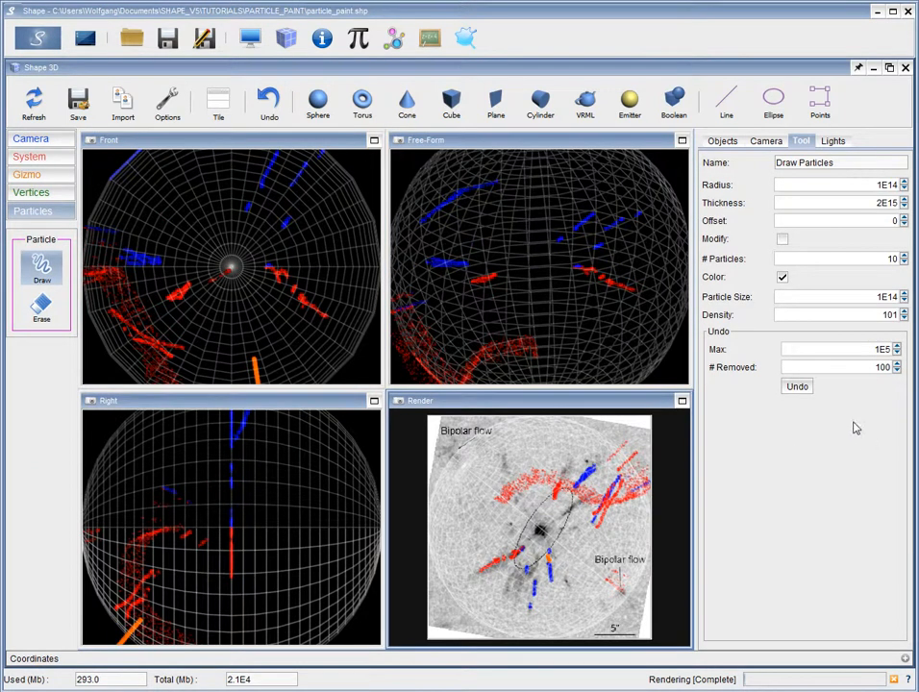
# Undo painted particles in batches of 100 to remove the broad band, stepping the undo maximum down to 9.9999E4
pyautogui.click(796, 387)
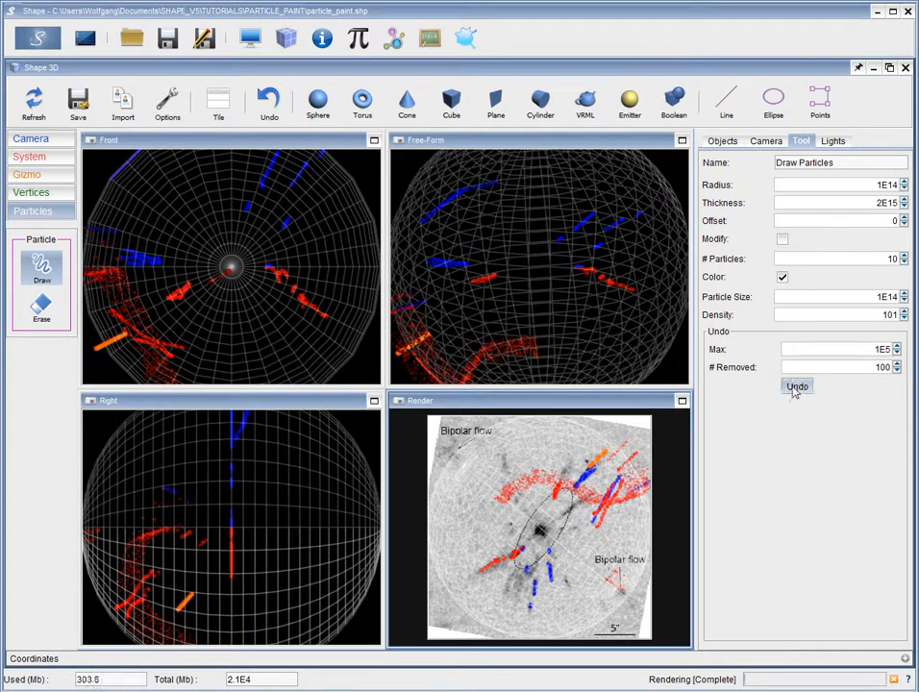
pyautogui.doubleClick(878, 351)
pyautogui.click(896, 355)
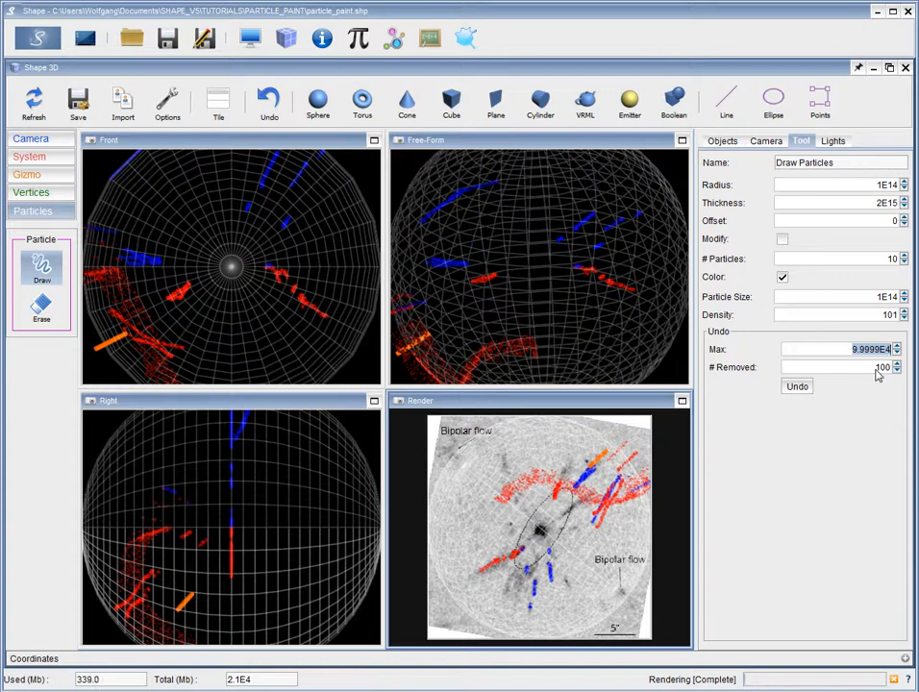
pyautogui.moveTo(875, 370); pyautogui.dragTo(894, 372)
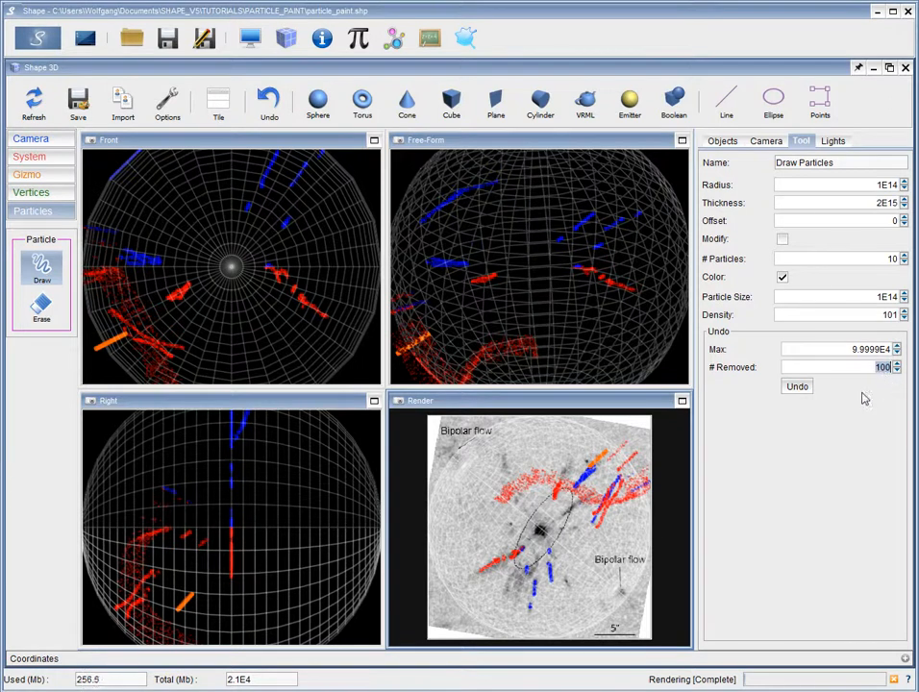
pyautogui.click(796, 387)
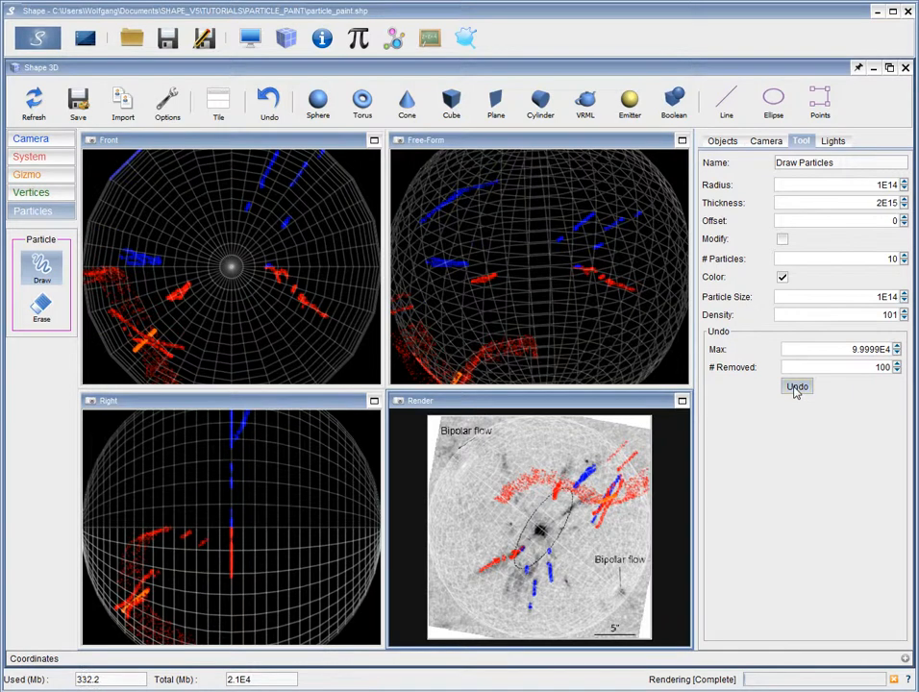
pyautogui.click(796, 386)
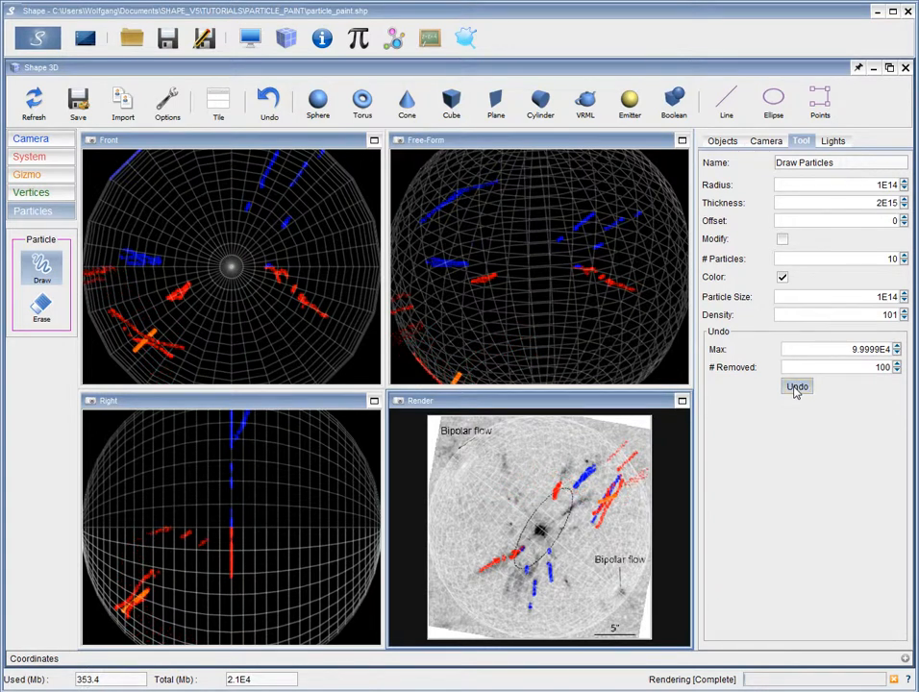
pyautogui.click(795, 389)
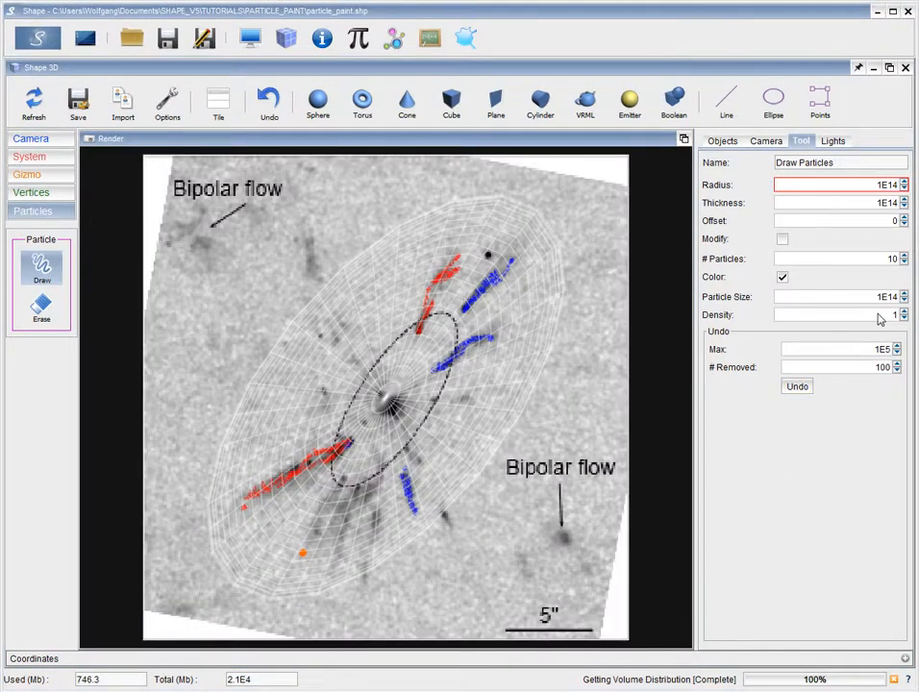
# Set the operation of the particles object's Density modifier to Scale
pyautogui.moveTo(891, 314); pyautogui.dragTo(866, 320)
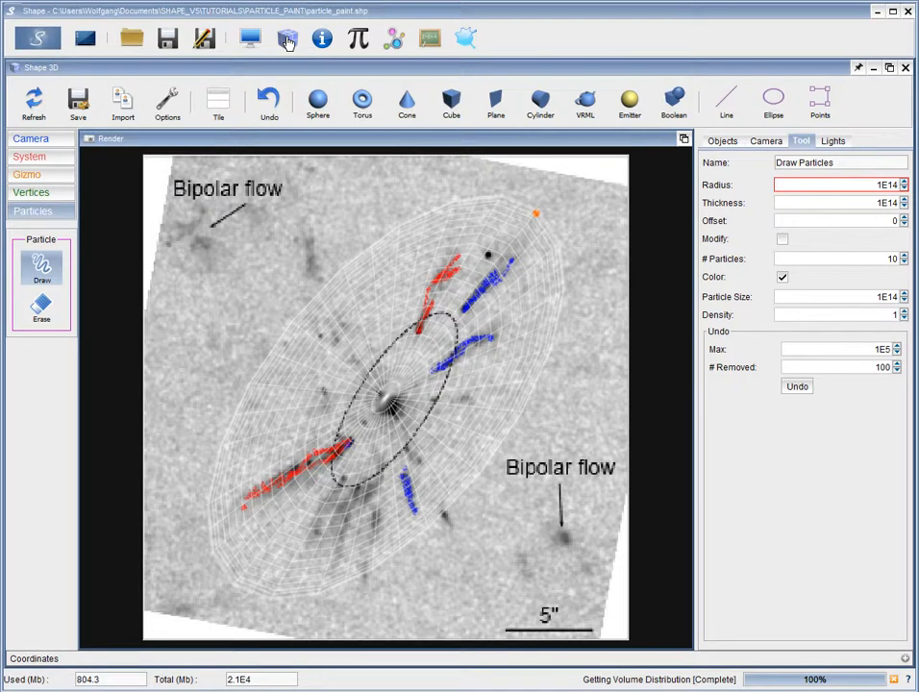
pyautogui.click(722, 141)
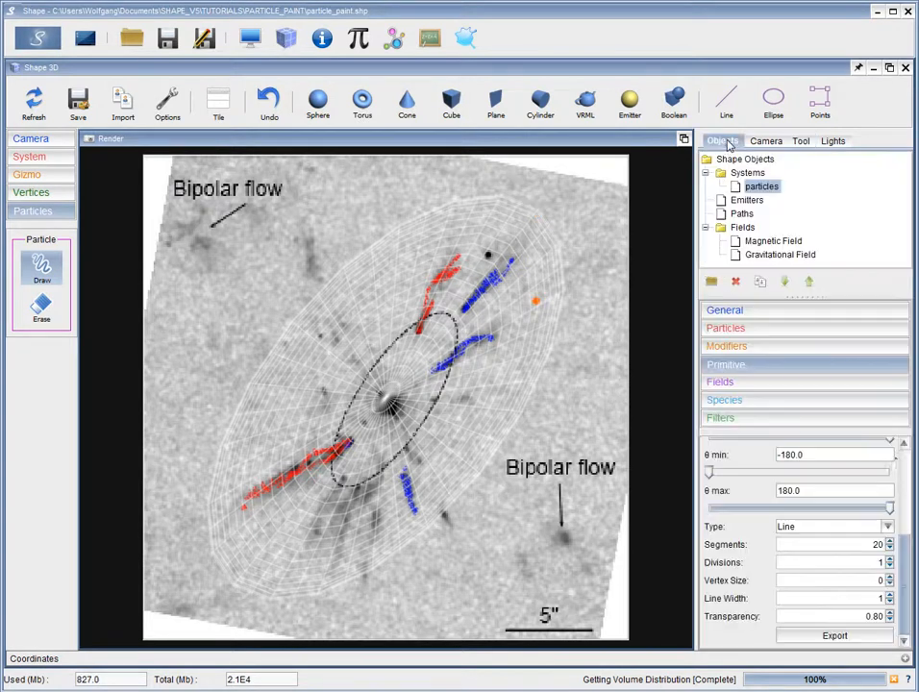
pyautogui.click(834, 349)
pyautogui.scroll(5, 894, 462)
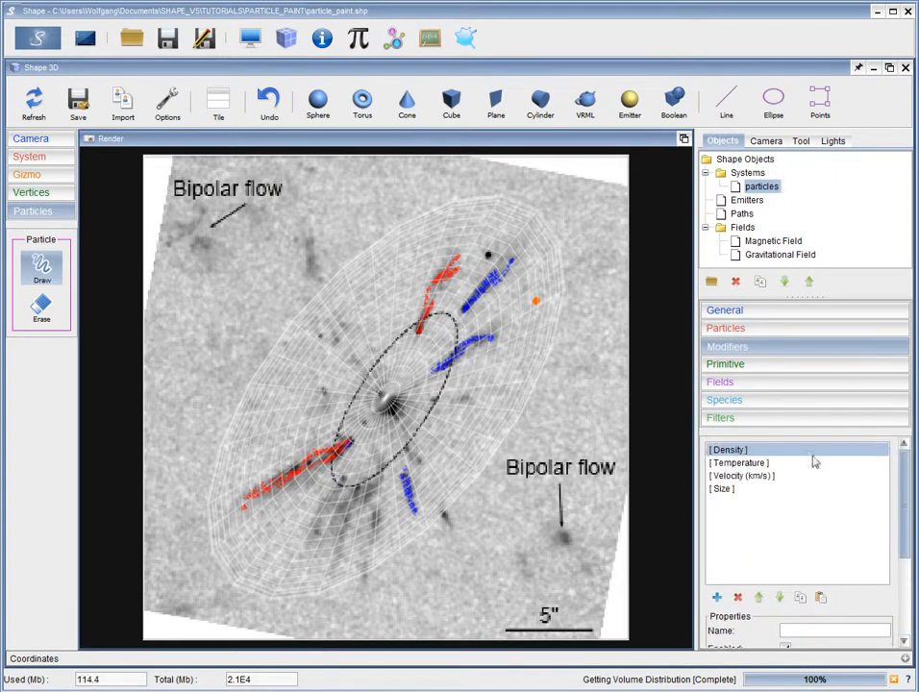
pyautogui.scroll(-4, 896, 539)
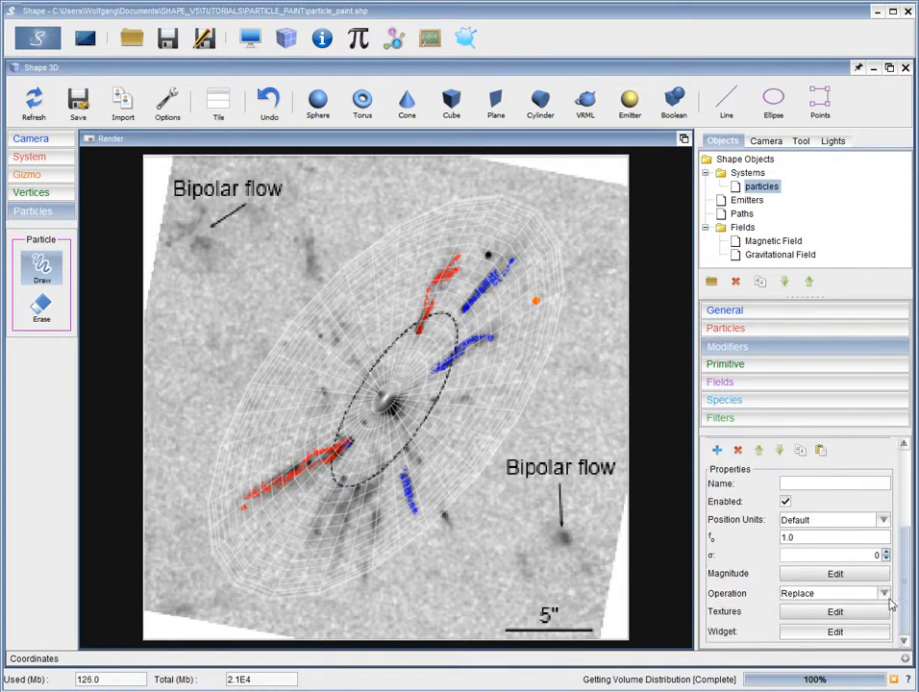
pyautogui.click(885, 595)
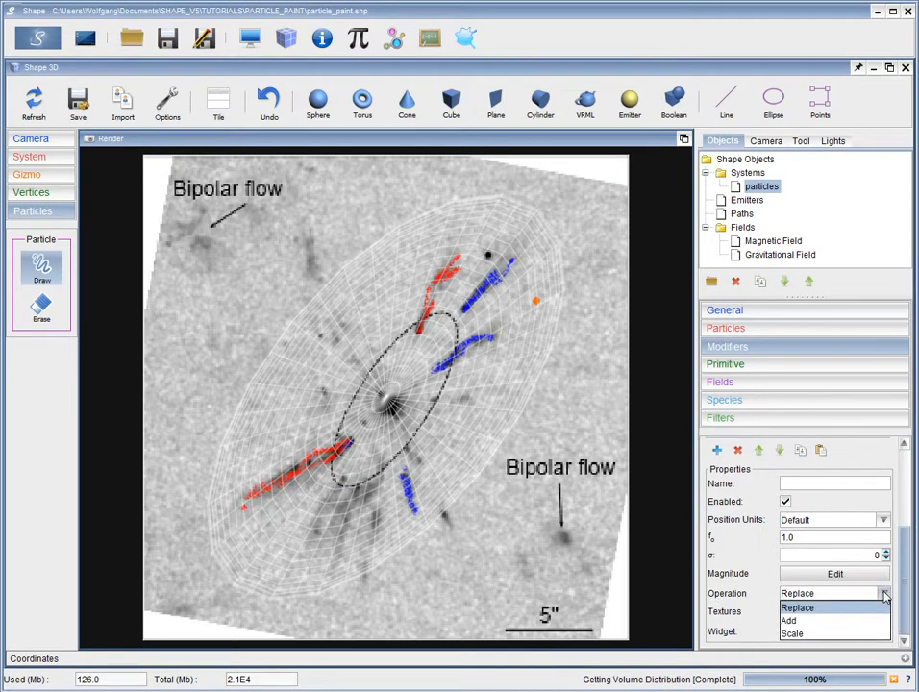
pyautogui.click(849, 634)
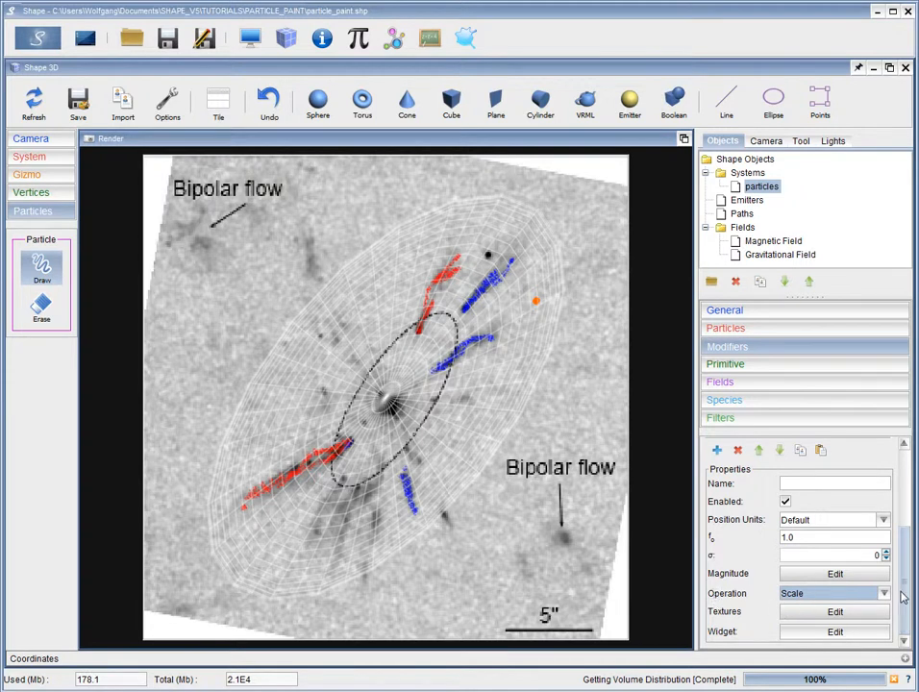
pyautogui.moveTo(904, 595); pyautogui.dragTo(909, 541)
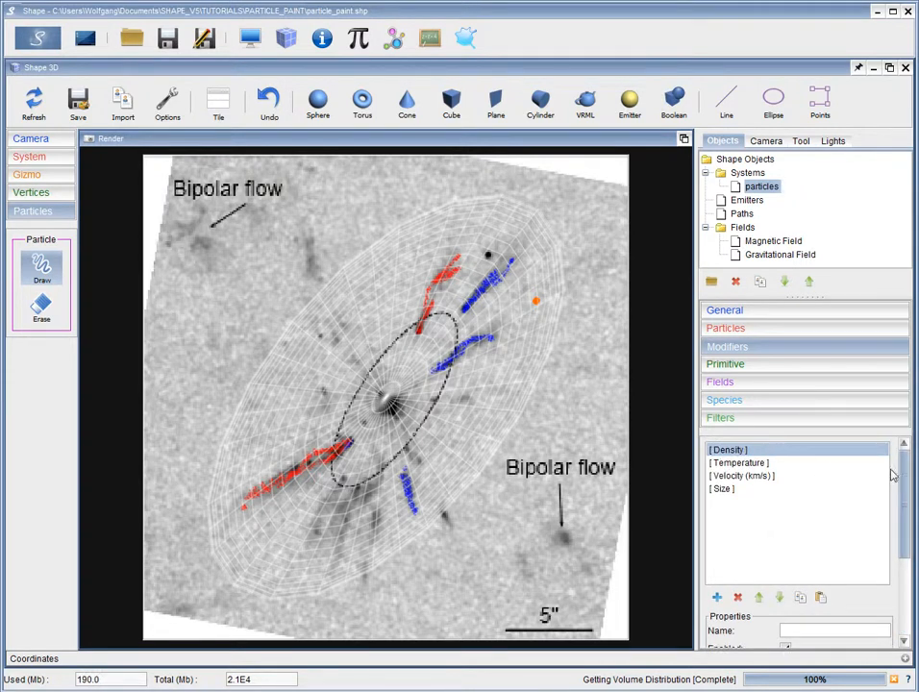
pyautogui.moveTo(905, 476); pyautogui.dragTo(905, 540)
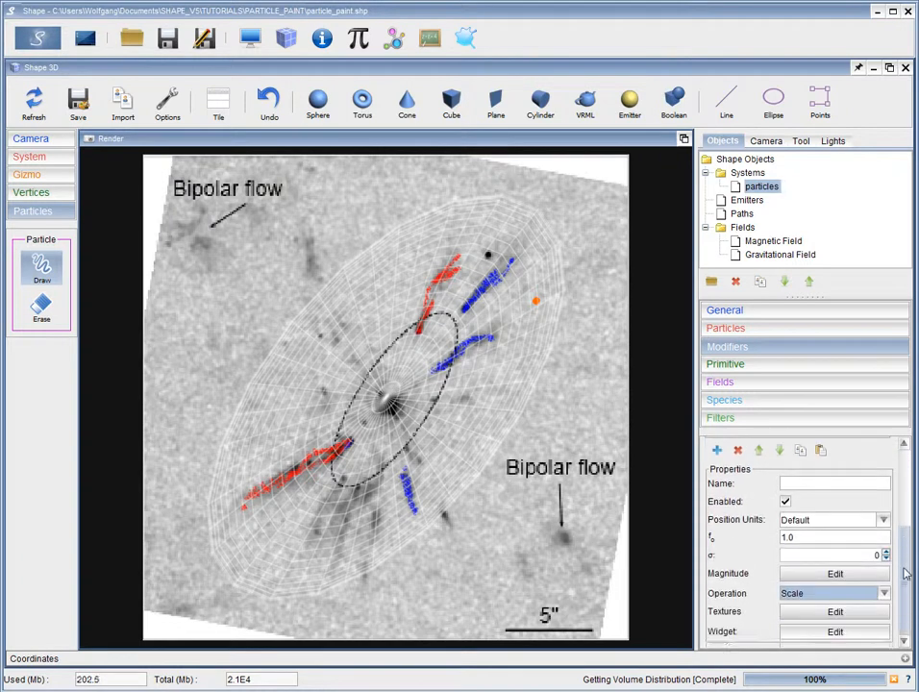